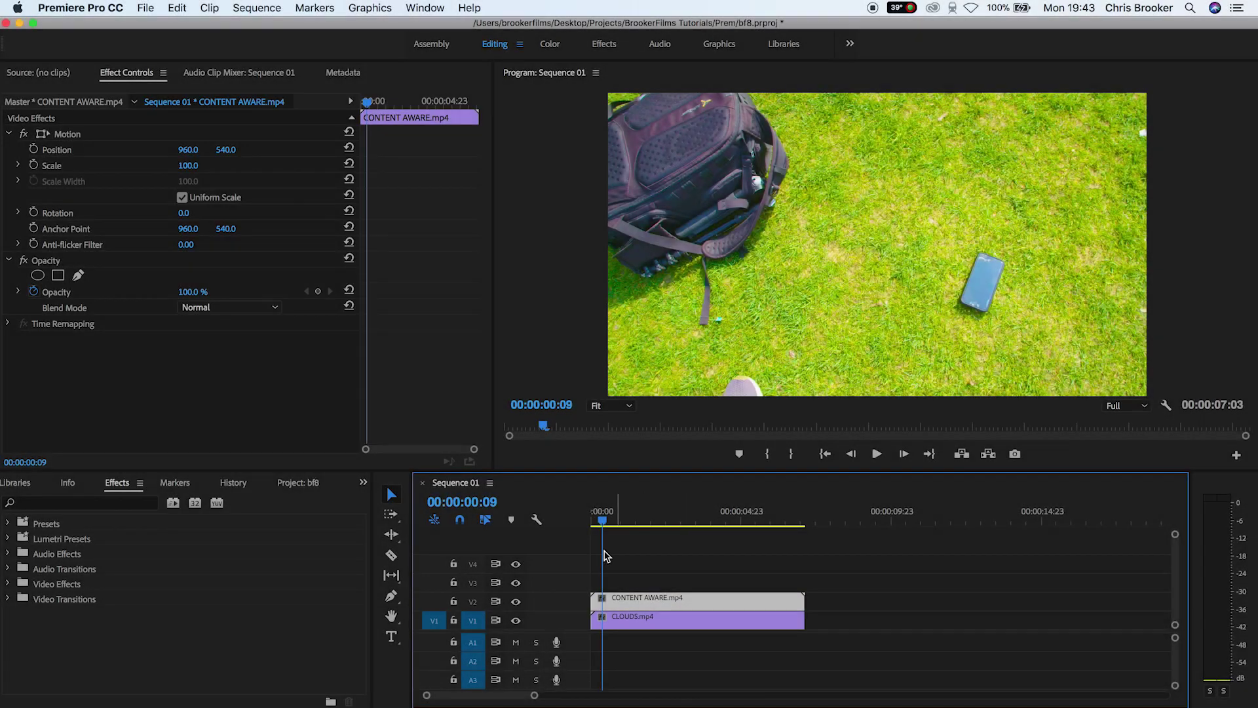
Preview the clip beneath by briefly hiding the grass track, then reselect the CONTENT AWARE clip.
drag(599, 518, 636, 519)
click(516, 601)
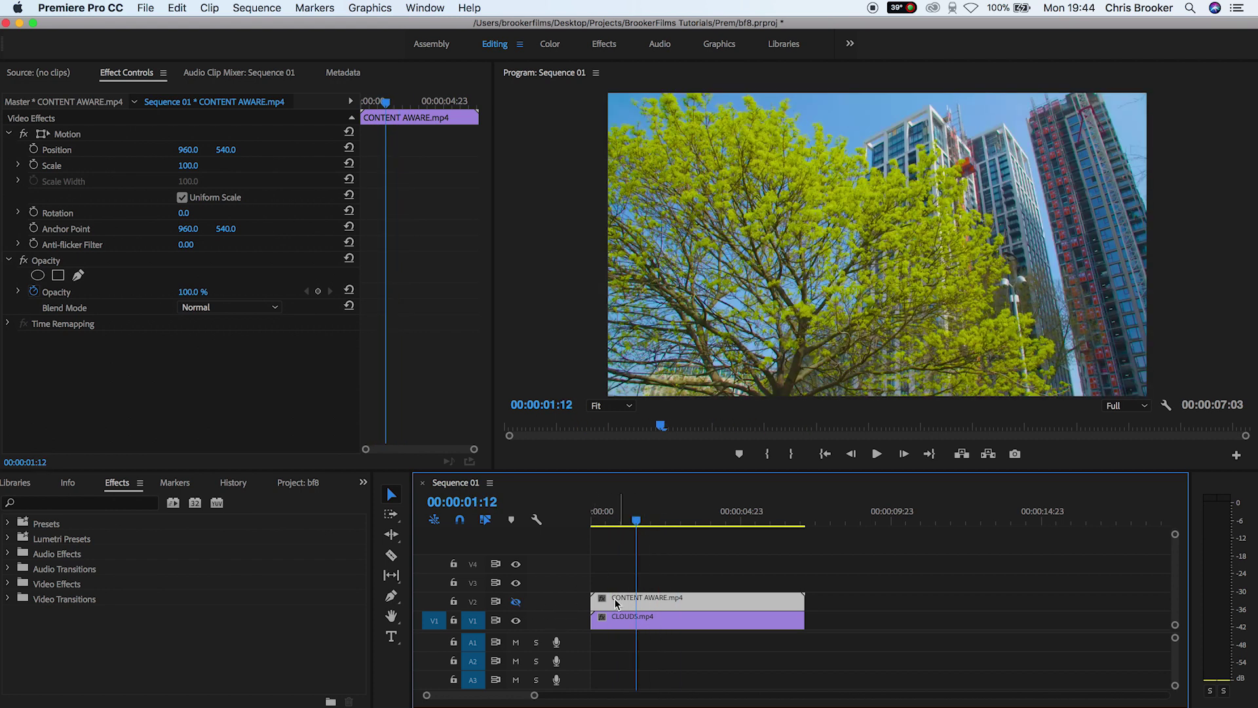
click(517, 602)
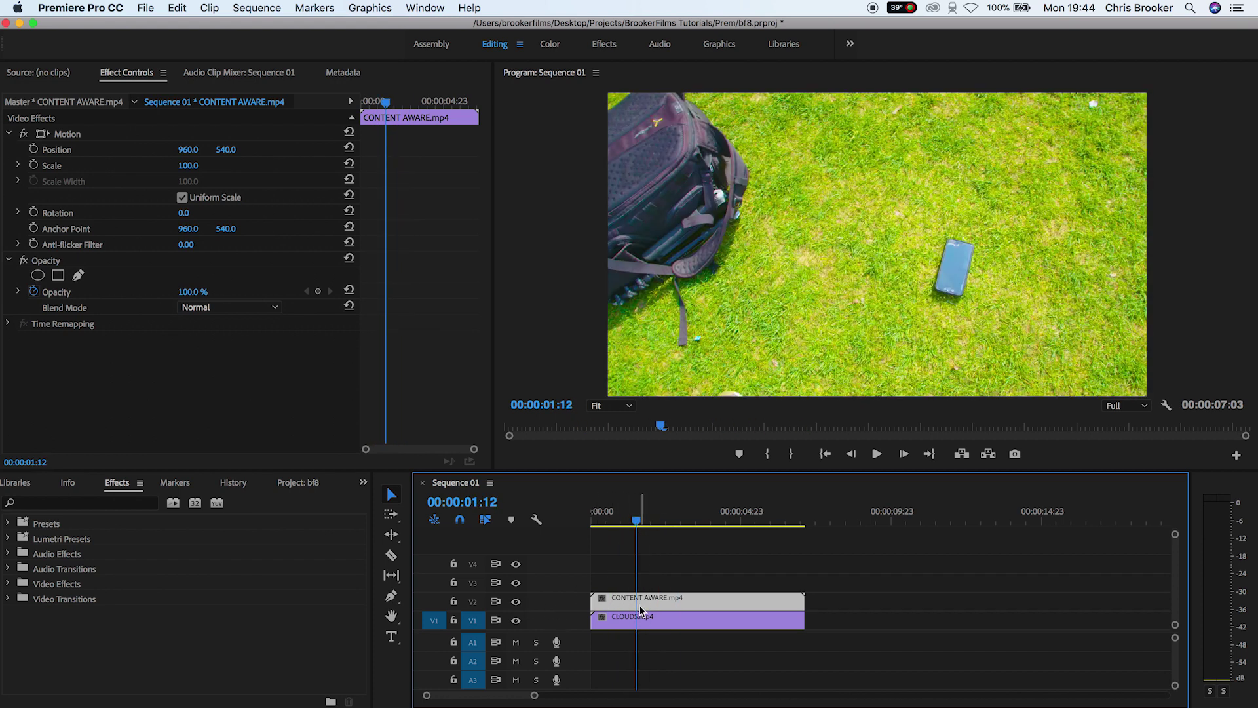
click(714, 583)
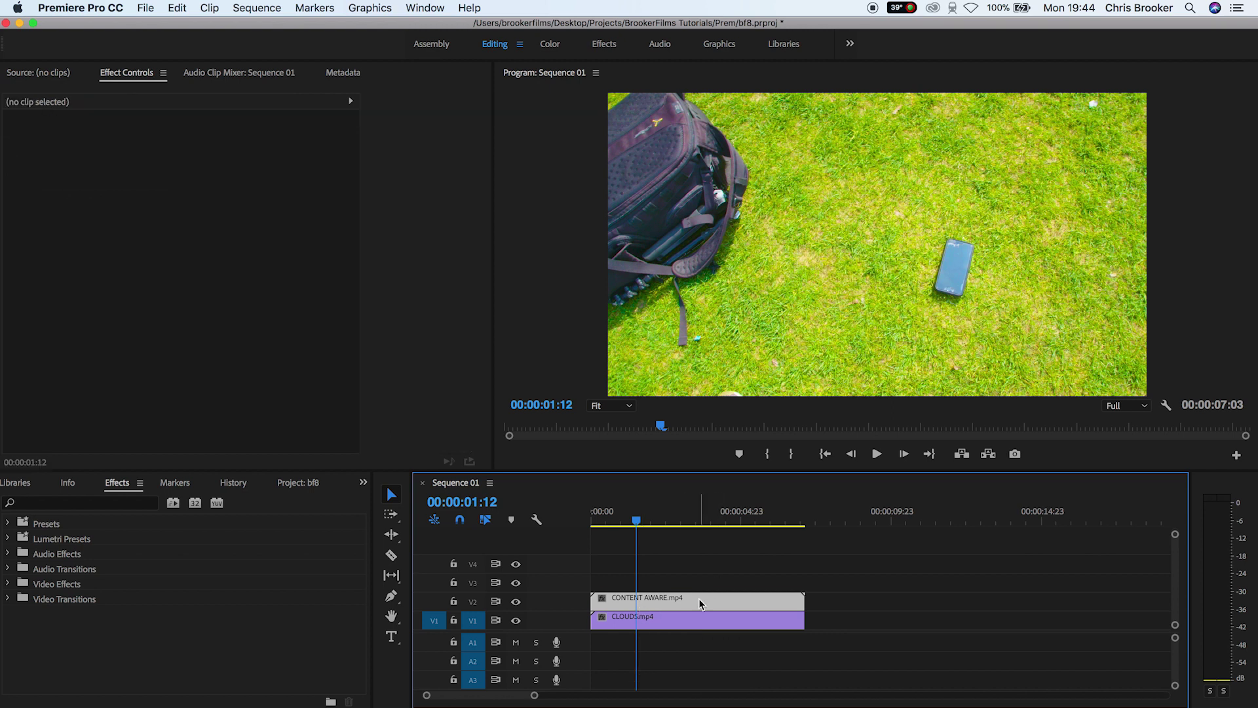
click(692, 599)
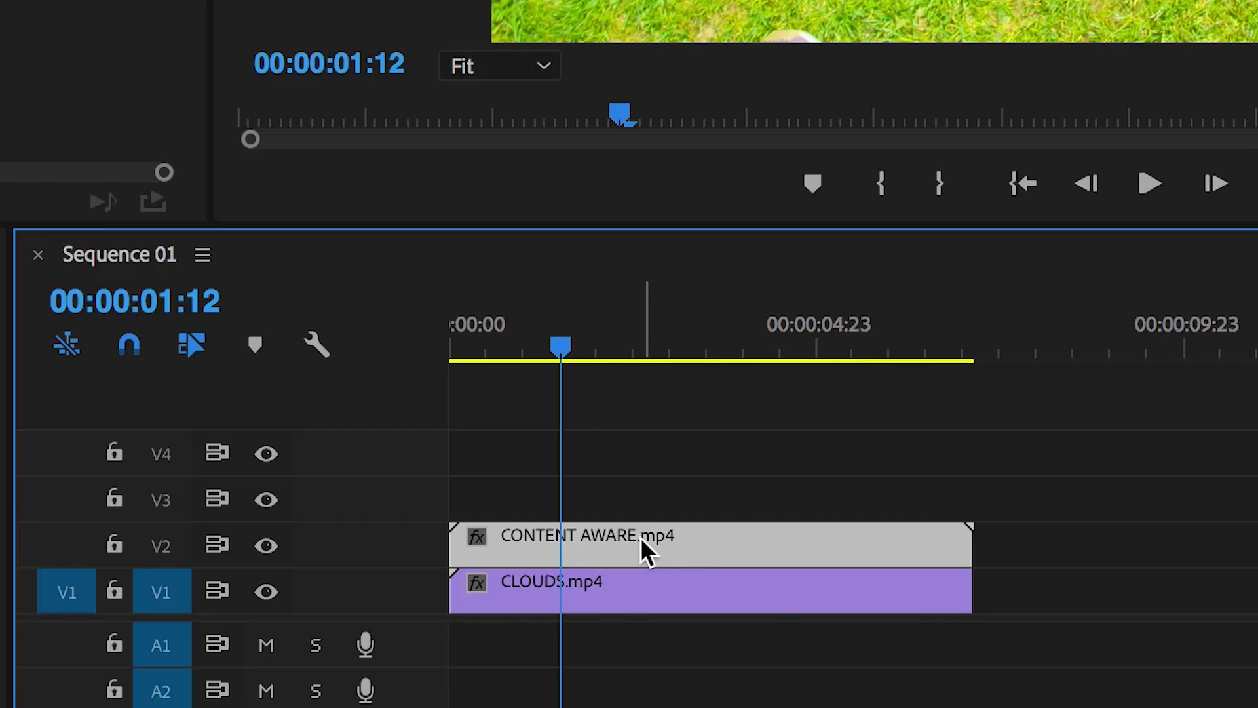
Alt-drag copies of the grass clip onto V3, V4 and a new V5 track.
drag(670, 603, 670, 581)
drag(643, 494, 642, 426)
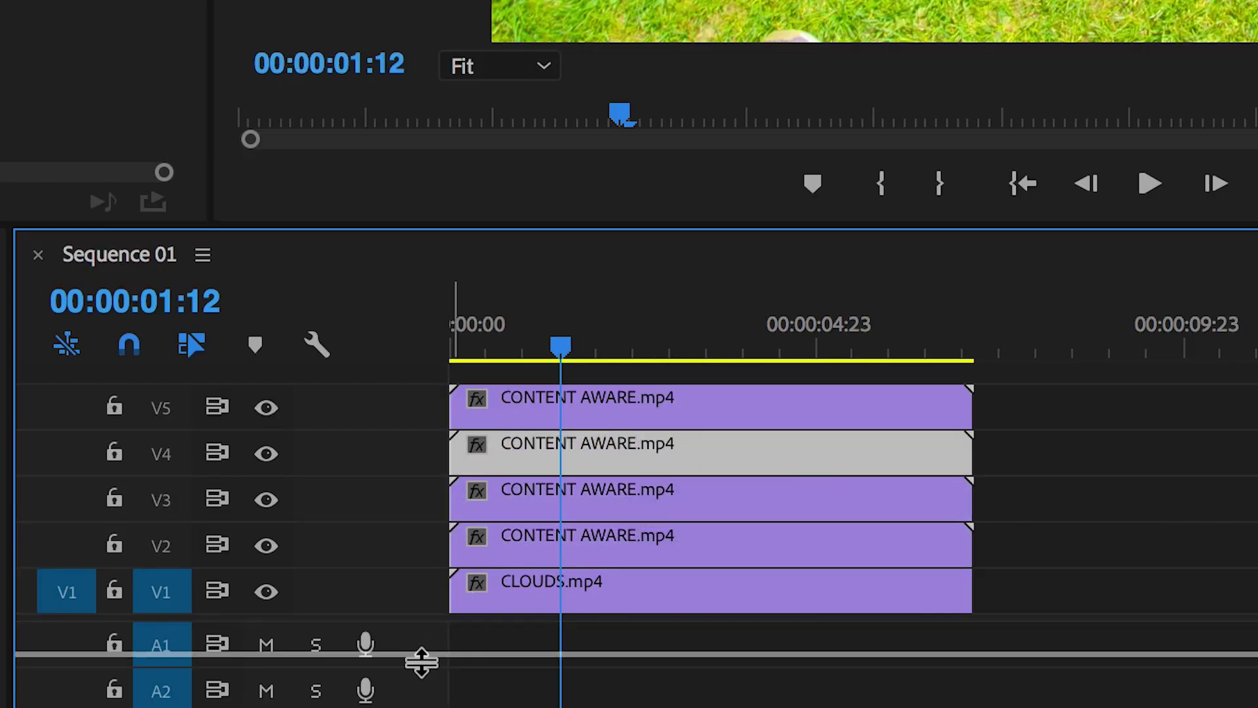
drag(421, 651, 422, 702)
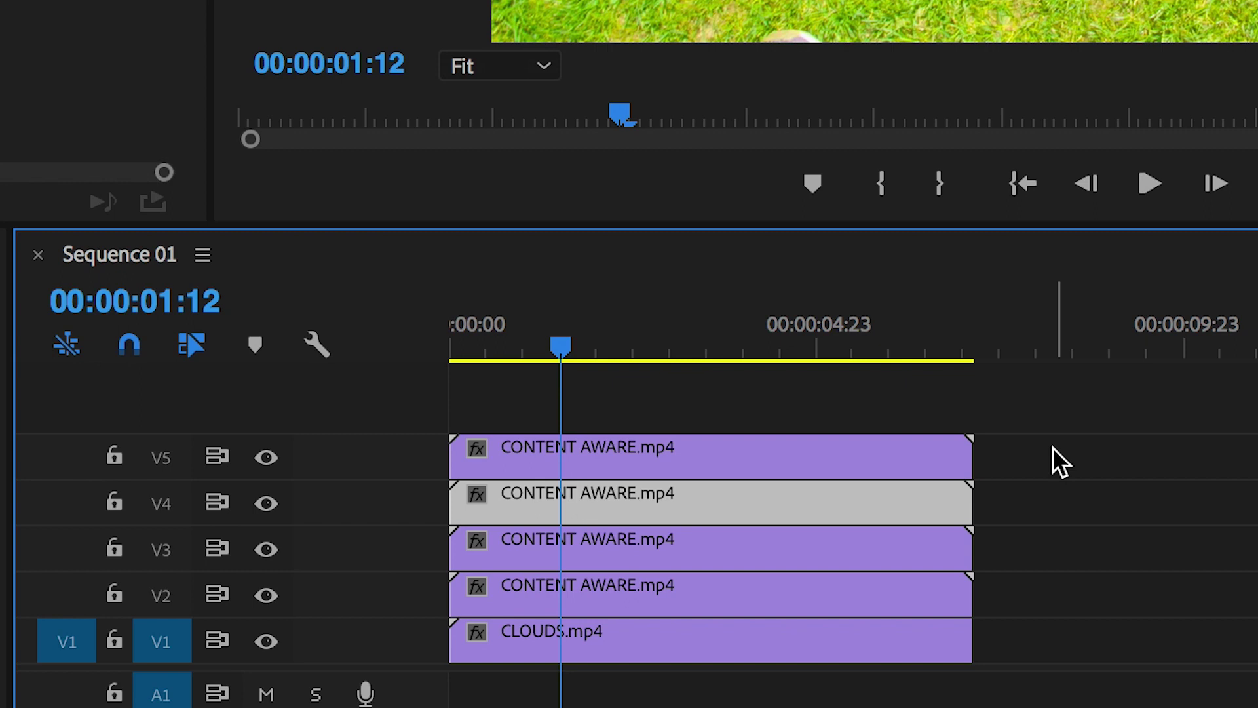
Apply the Crop effect to all four selected CONTENT AWARE clips.
drag(1052, 449, 856, 575)
click(275, 190)
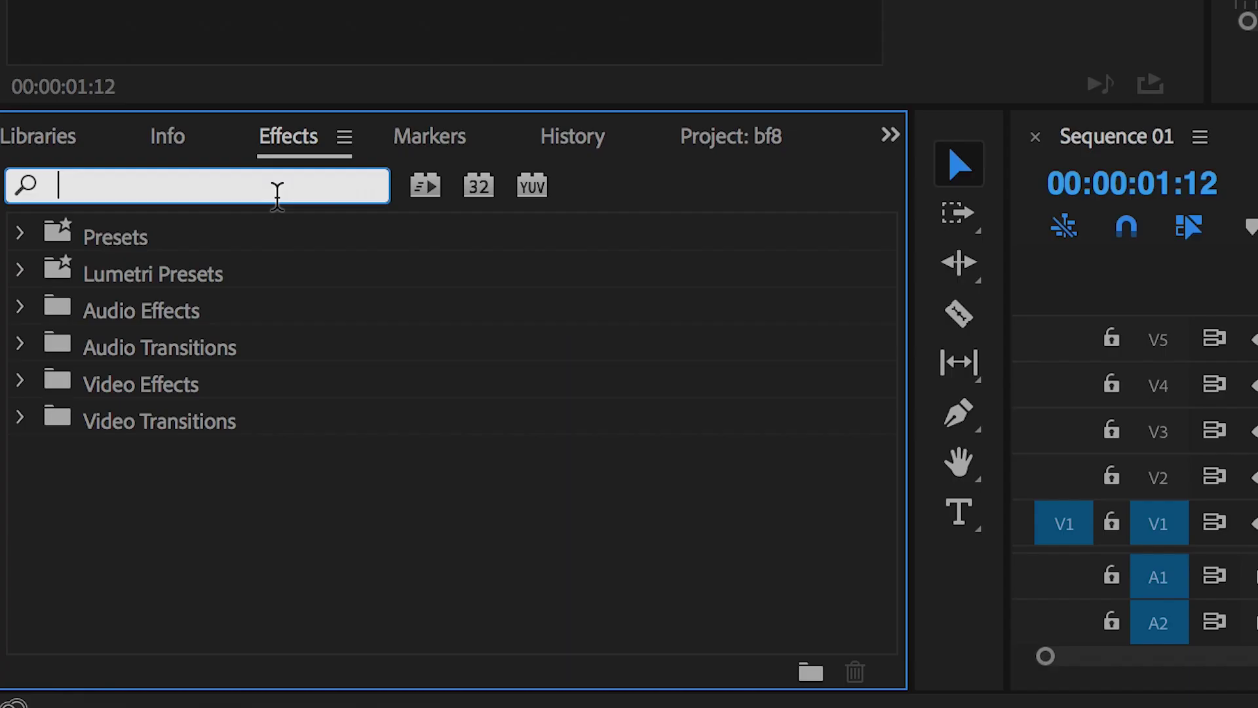
text(crop)
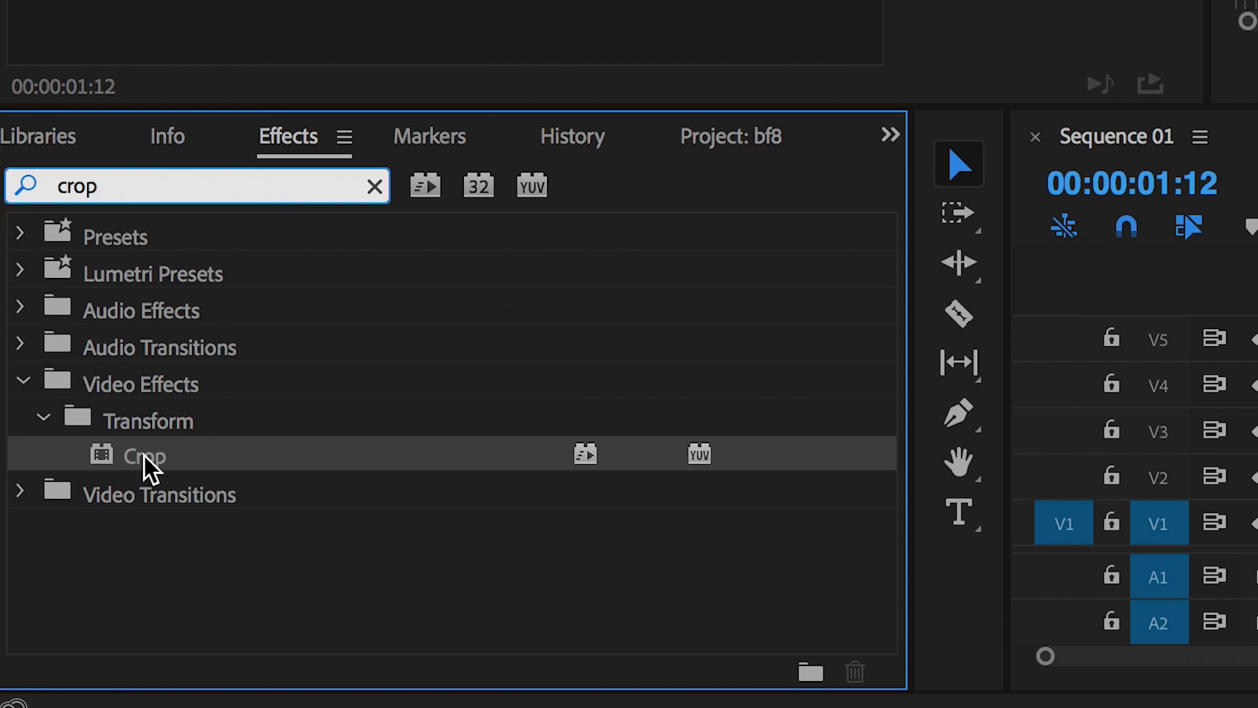
drag(146, 458, 1257, 353)
drag(677, 571, 683, 544)
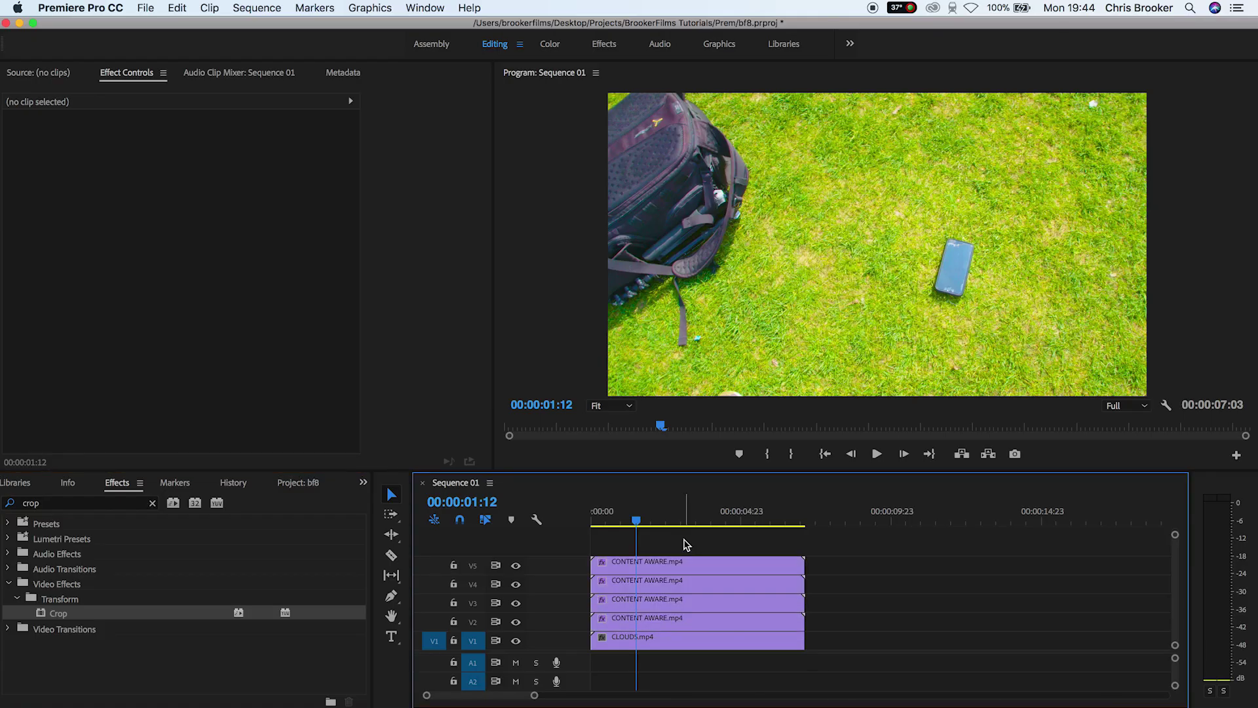
Select the V5 copy and hide tracks V4, V3, V2 and V1.
click(663, 565)
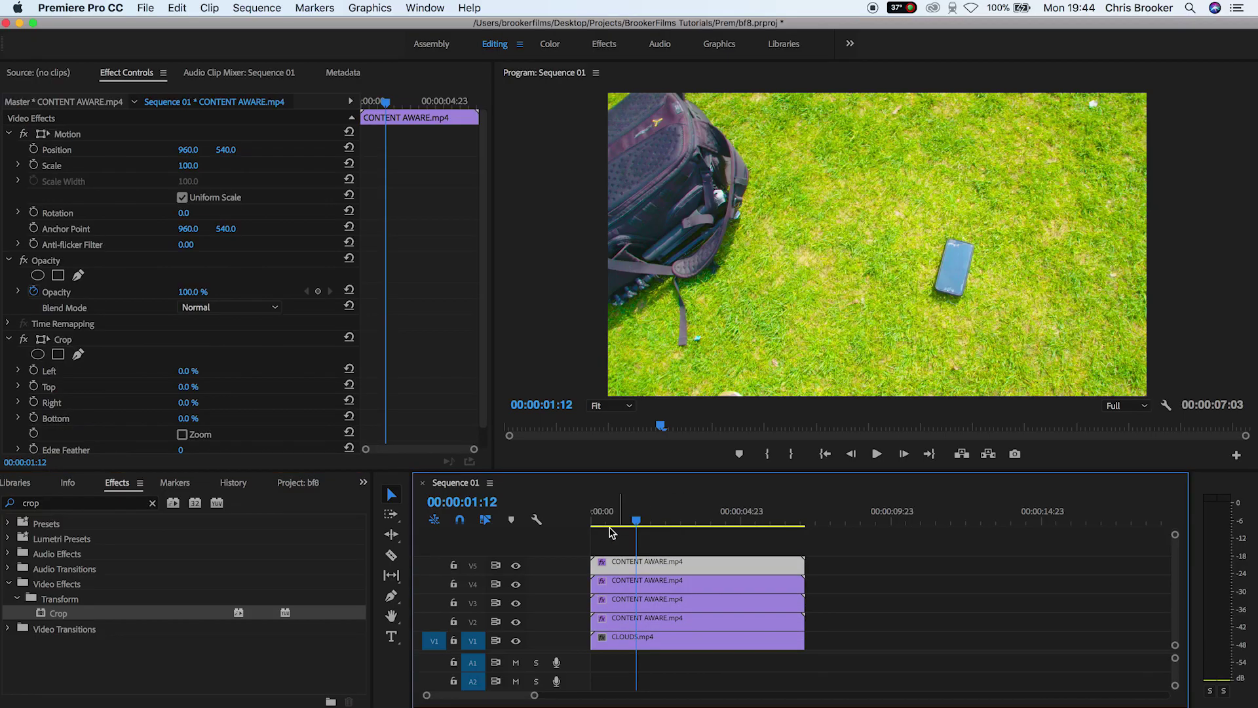
click(516, 583)
click(516, 602)
click(516, 621)
click(515, 640)
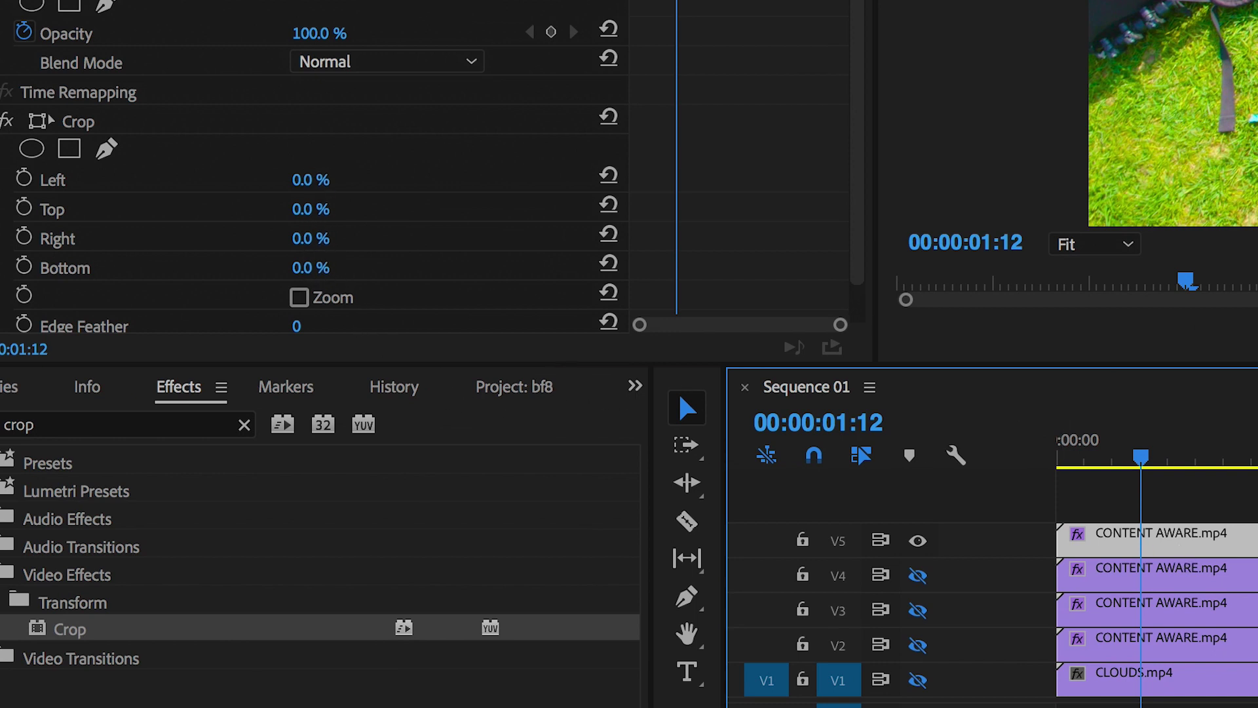
Crop the V5 copy Bottom 75%, and the V4 copy Bottom 50% and Top 25%.
click(315, 269)
text(75)
key(Return)
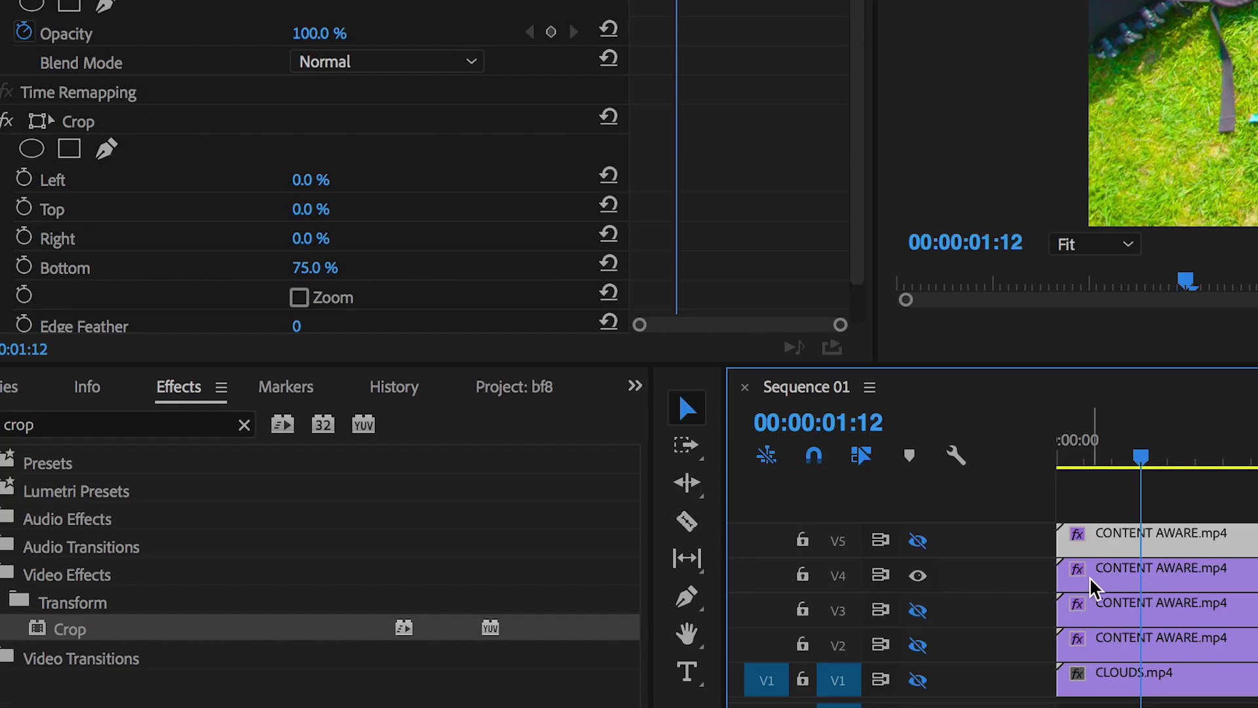
click(1092, 585)
click(312, 266)
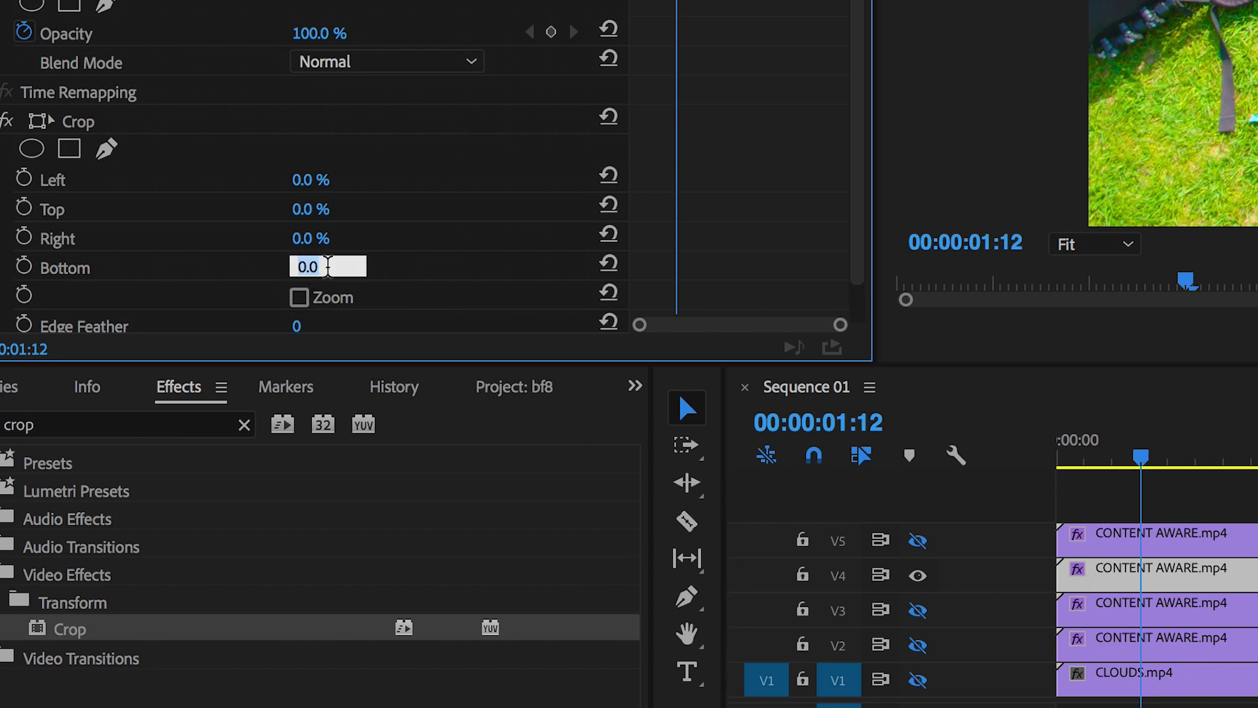
text(50)
key(Return)
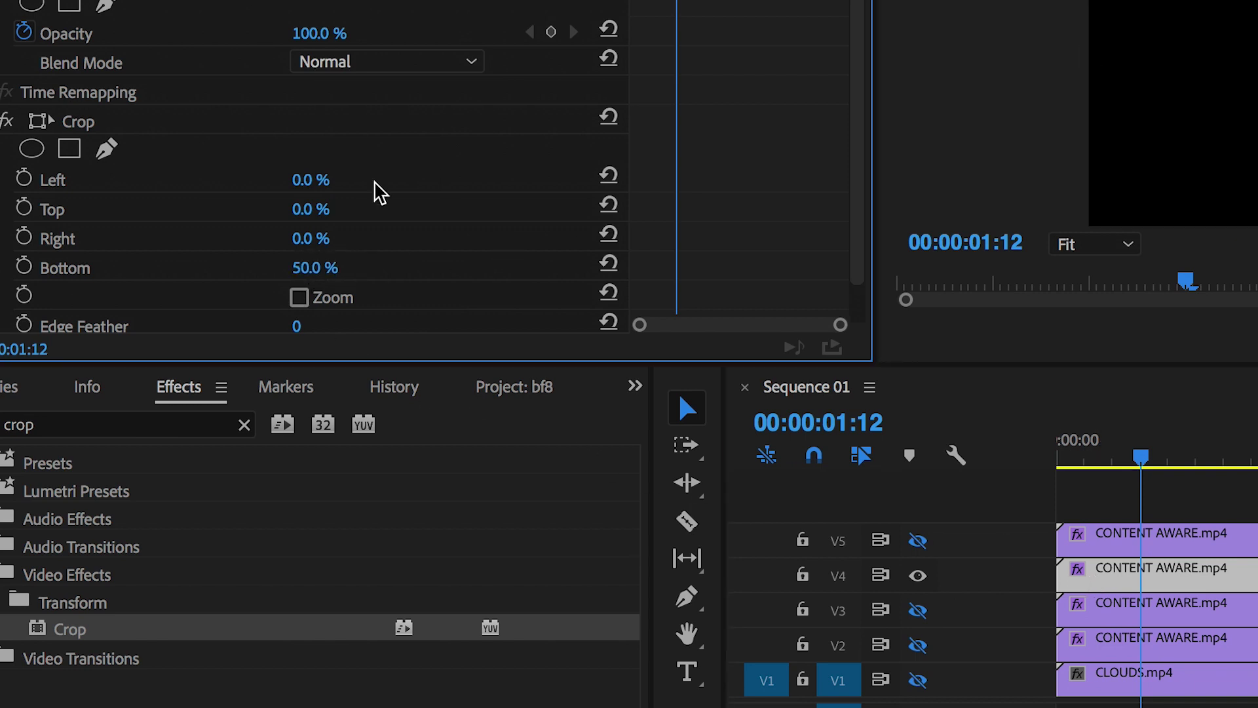
click(319, 213)
text(25)
key(Return)
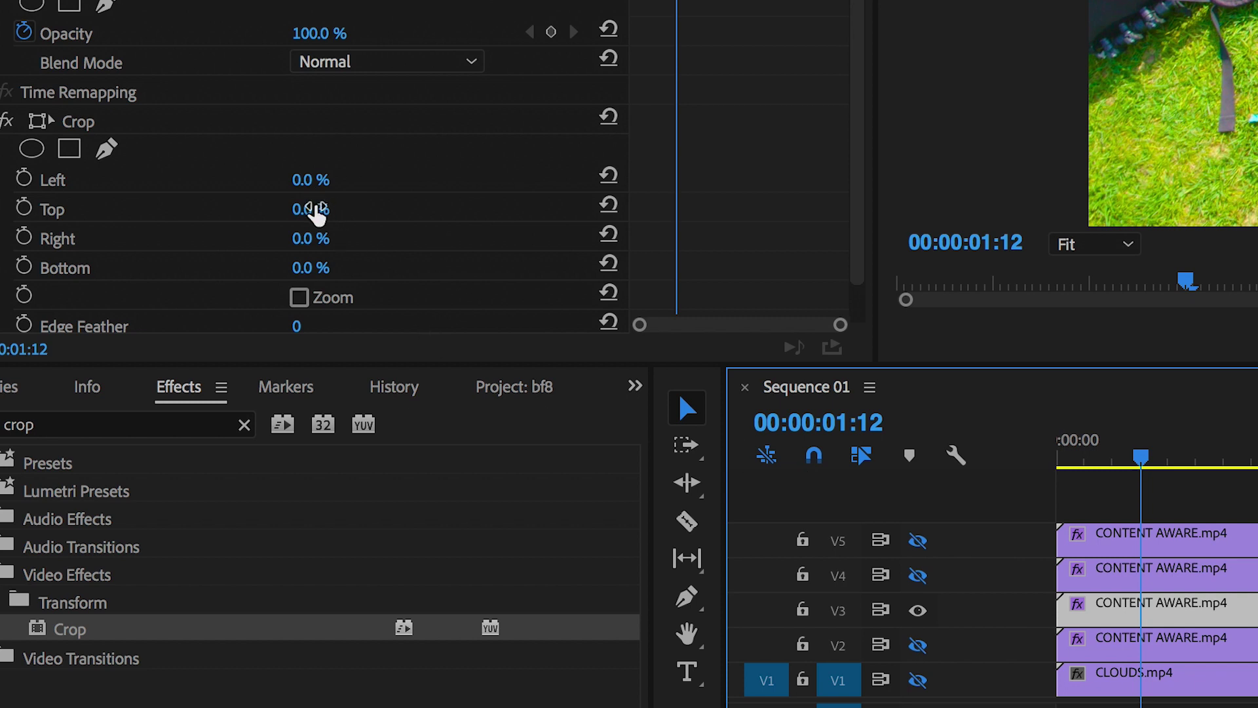
Crop the V3 copy Top 50% and Bottom 25%.
click(315, 211)
text(50)
key(Return)
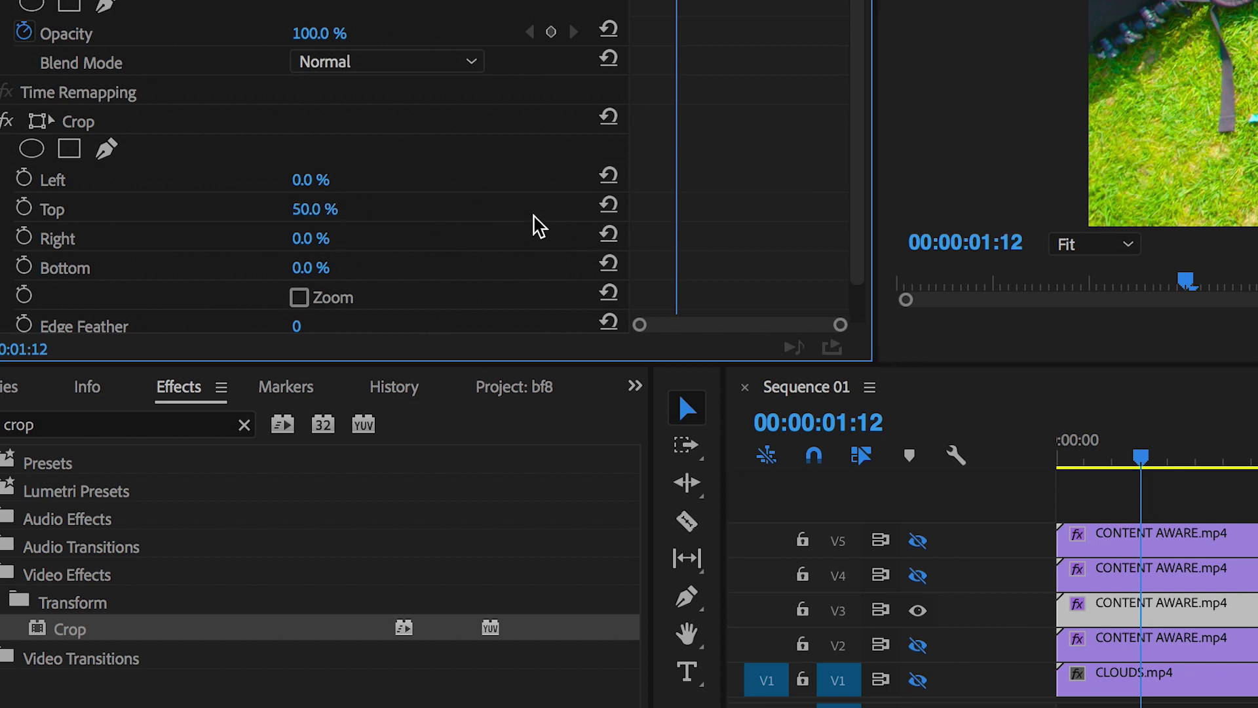
click(311, 268)
text(2)
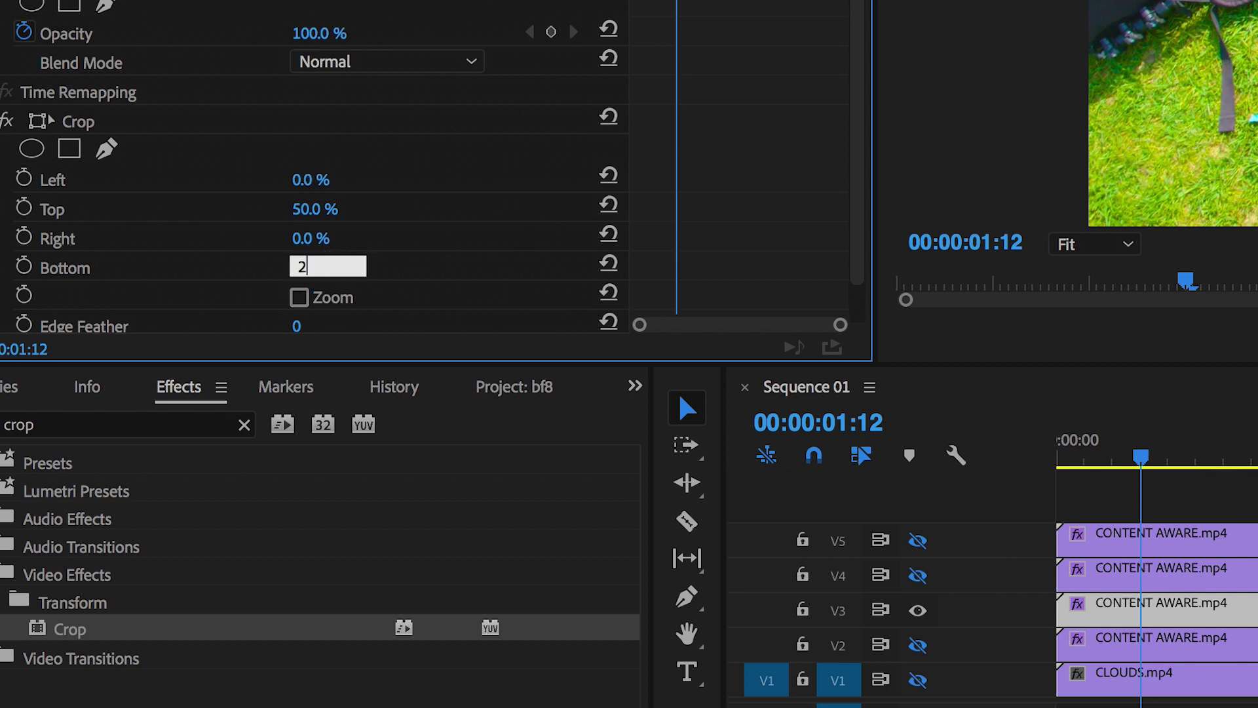
text(5)
key(Return)
Hide track V3 and select the V2 copy, showing V2 on its own.
click(918, 575)
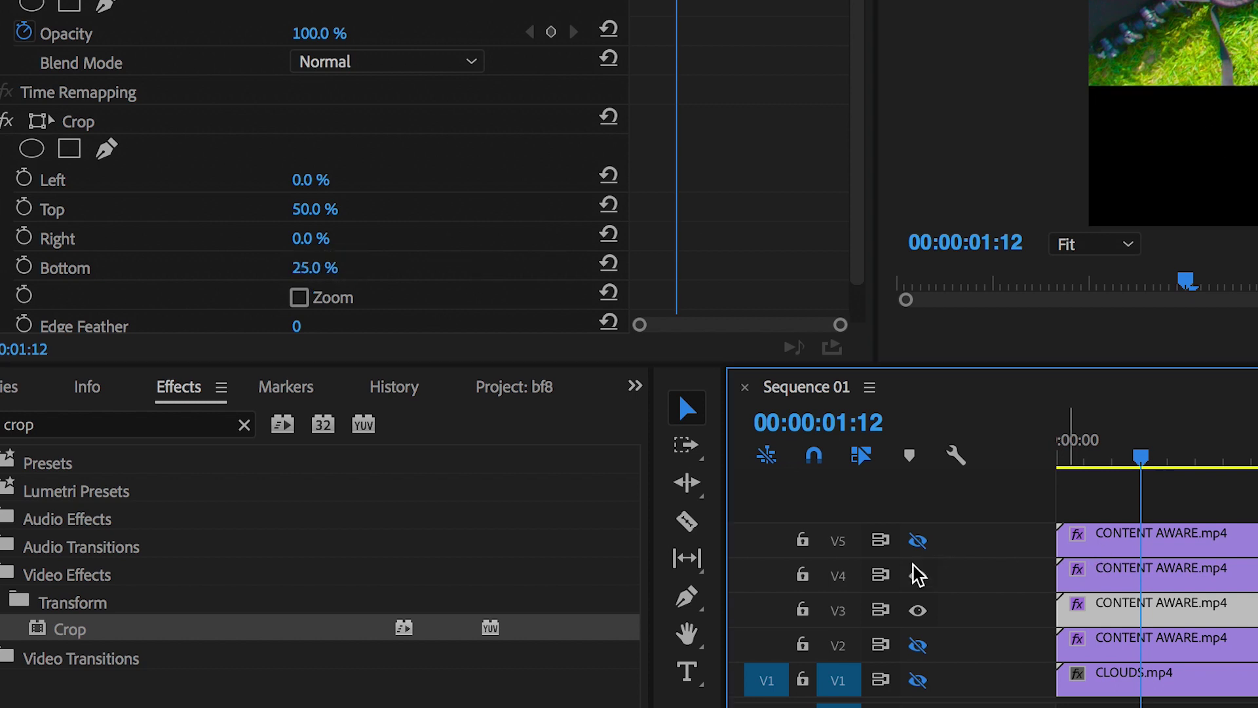
click(916, 542)
click(917, 541)
click(917, 576)
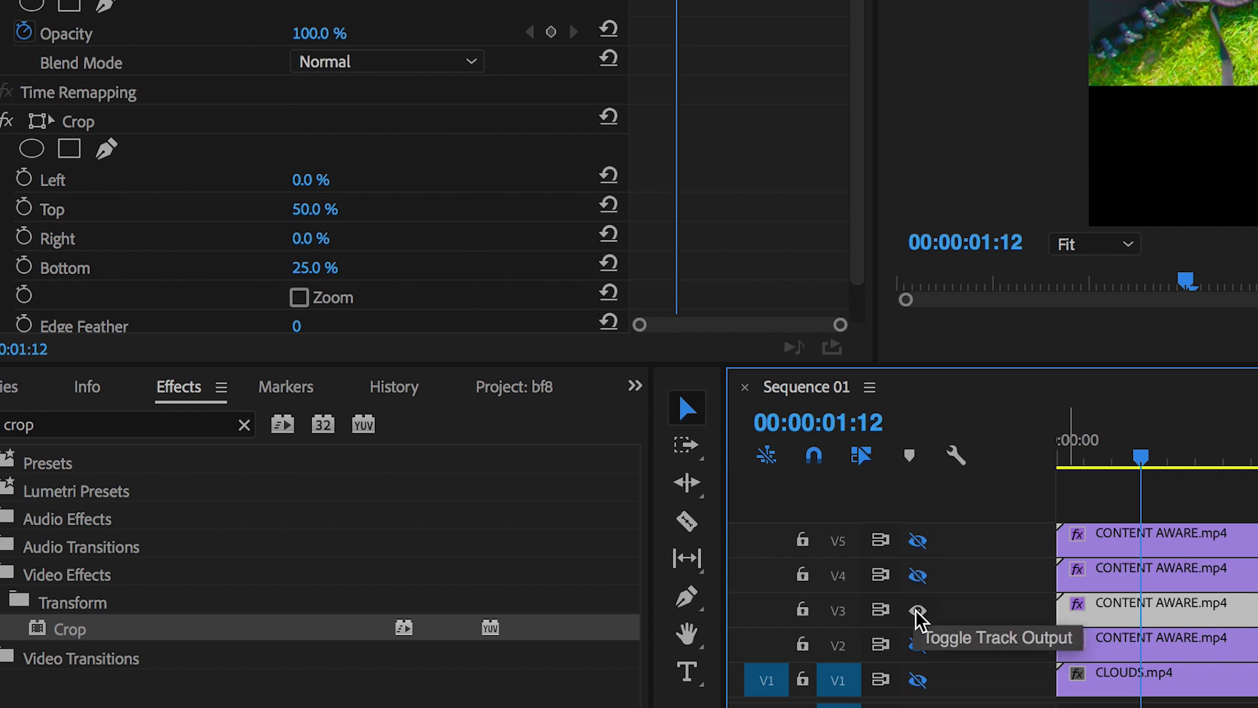
click(917, 610)
click(1095, 650)
click(917, 645)
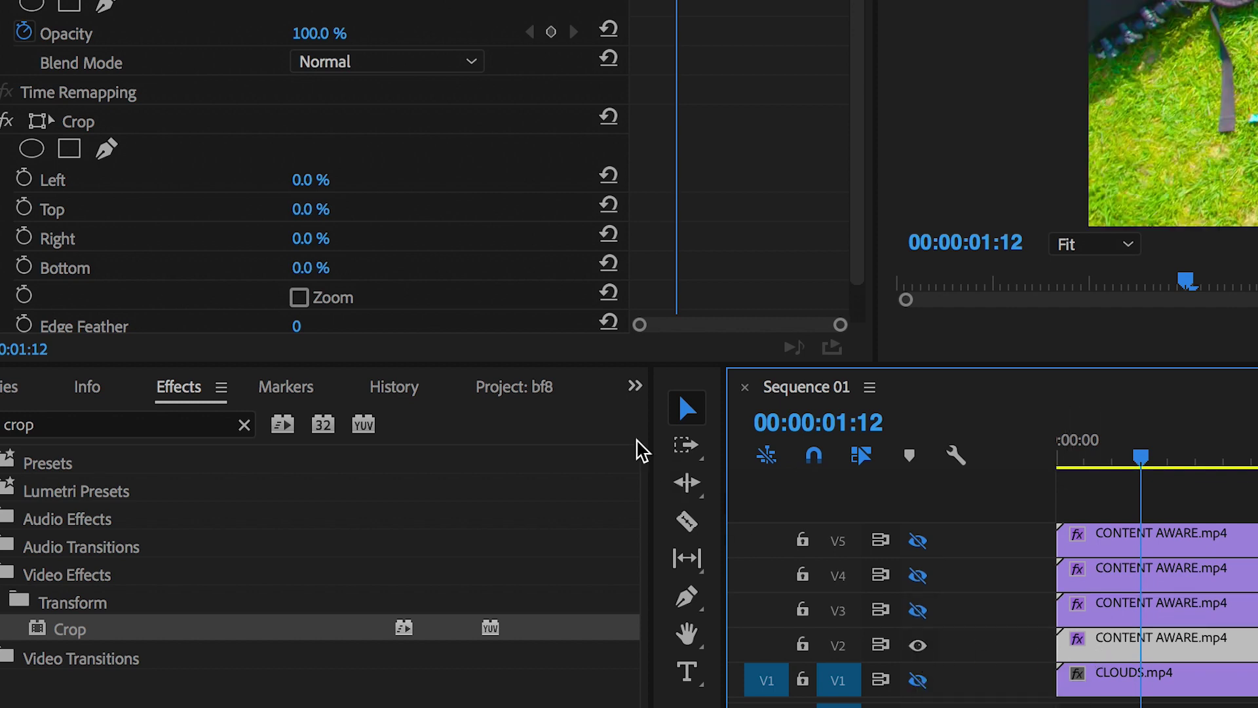
Crop the V2 copy Top 75% and make track V3 visible again.
click(309, 209)
text(75)
key(Return)
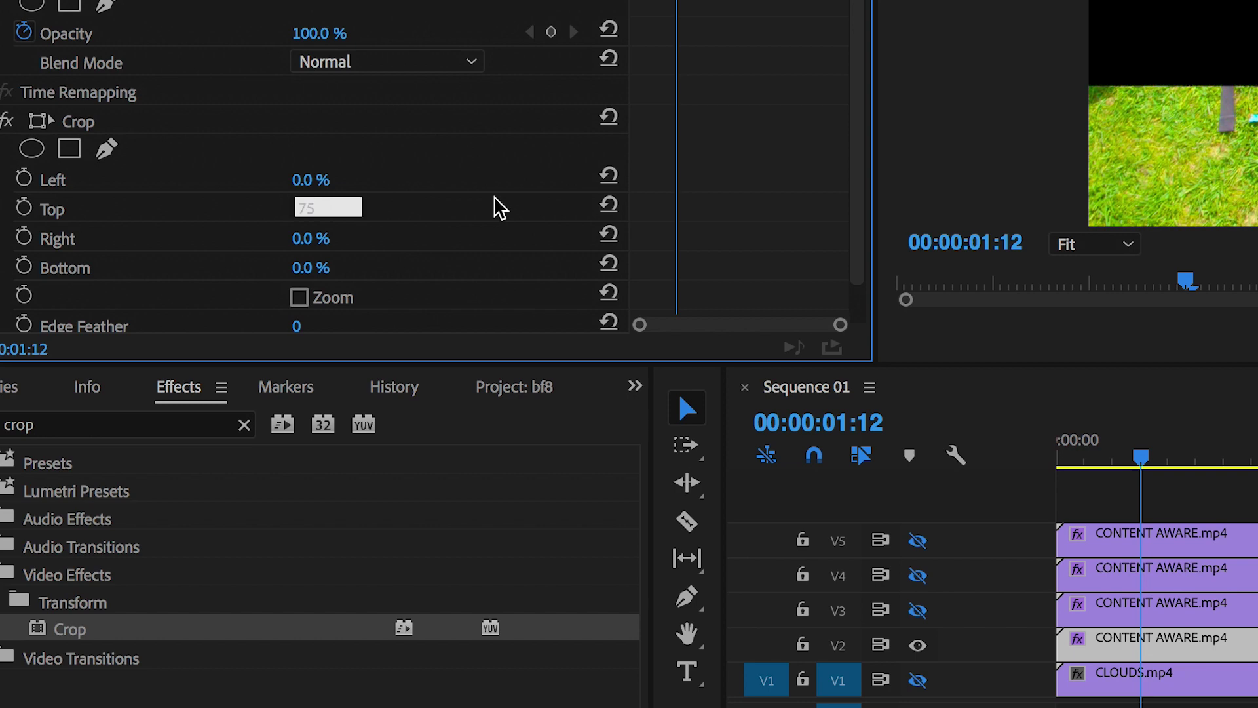
click(917, 610)
Show tracks V4 and V5 again and move the playhead to about 02:12.
click(917, 575)
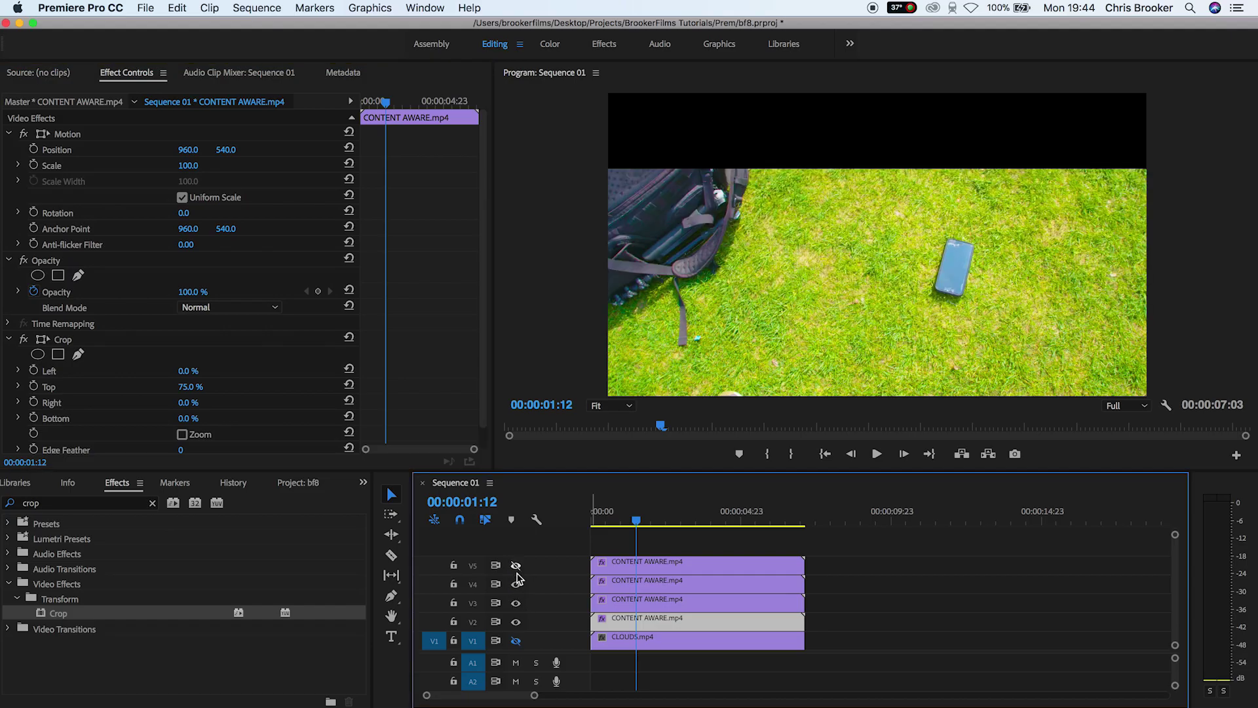
click(516, 564)
drag(597, 521, 671, 524)
Verify each strip's Crop values, then add a Position keyframe (960, 540) on the V2 strip.
click(671, 581)
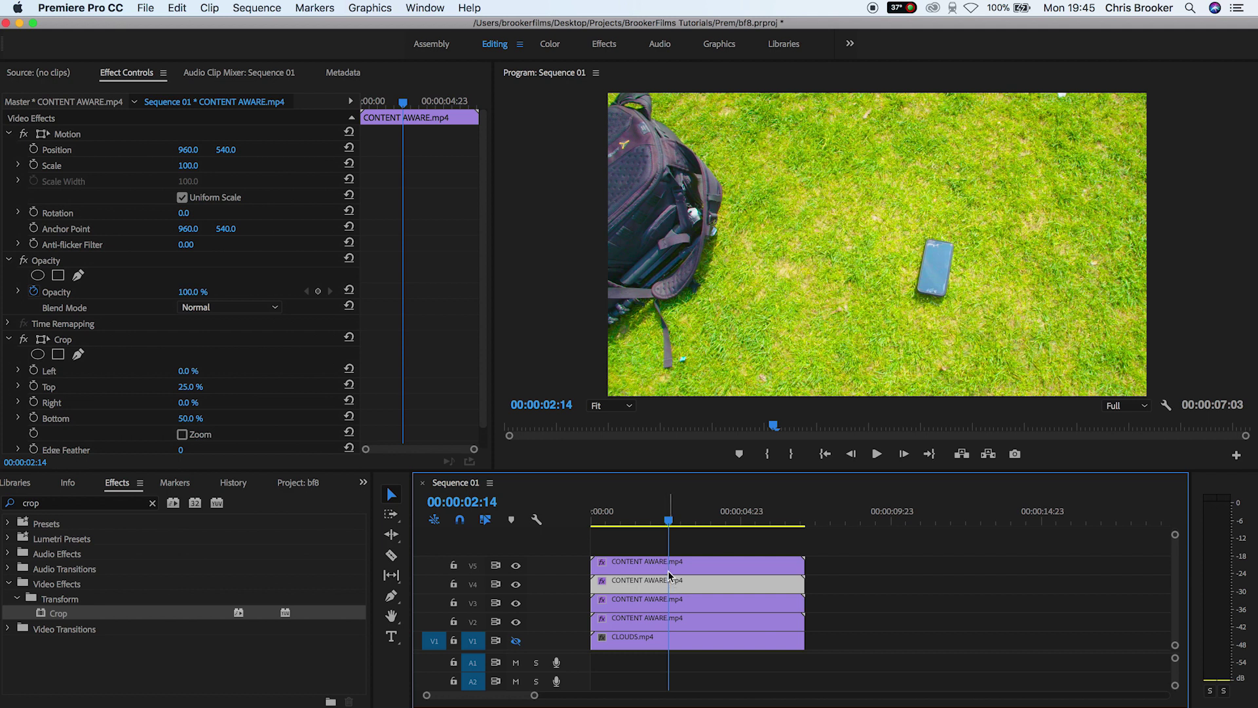
click(669, 567)
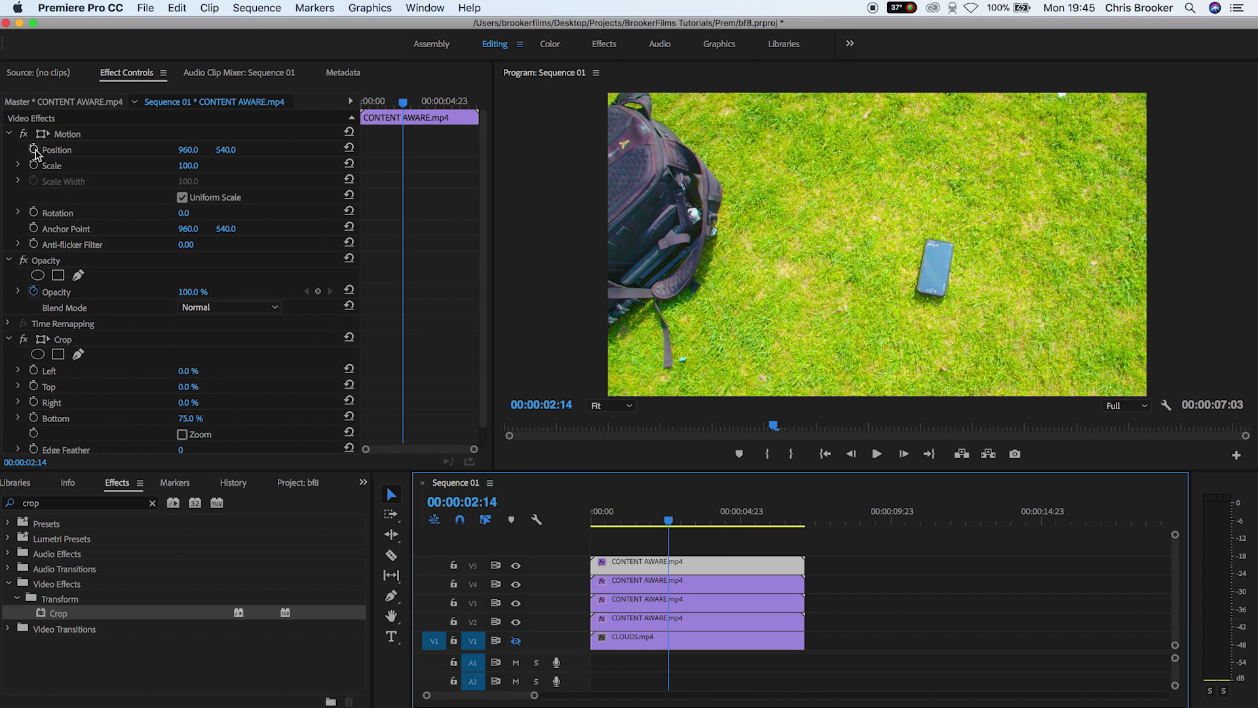
click(640, 583)
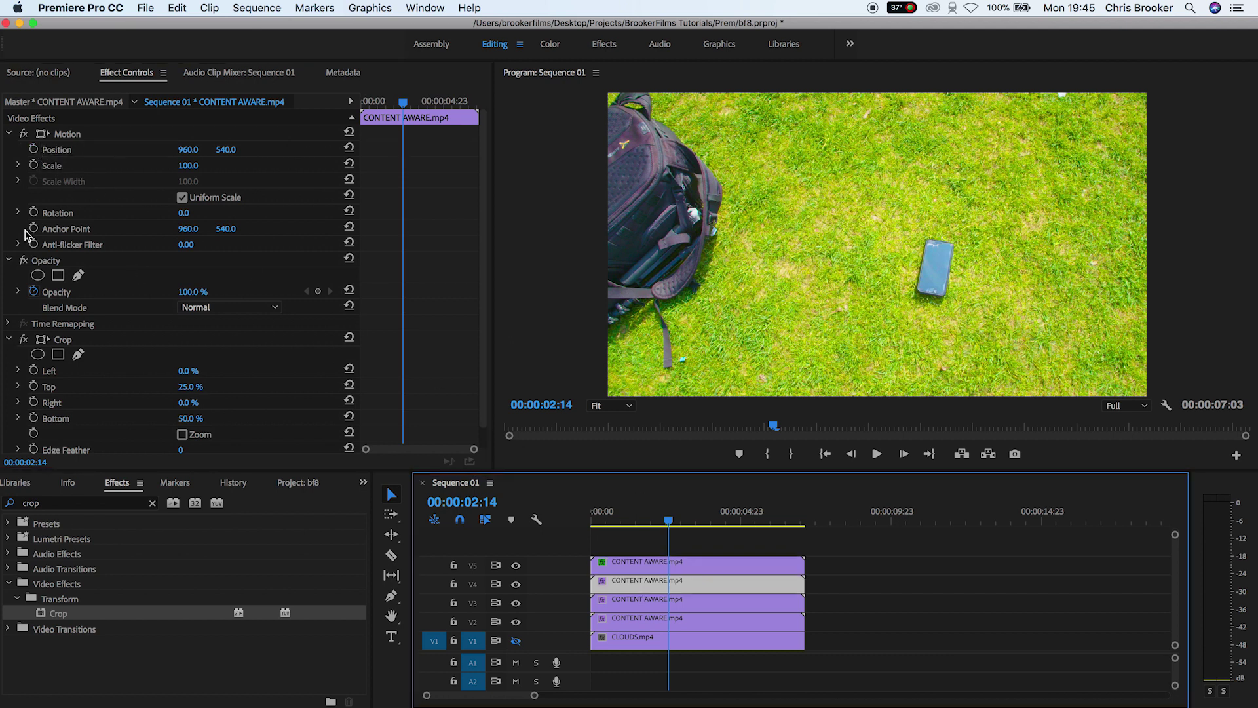
click(681, 603)
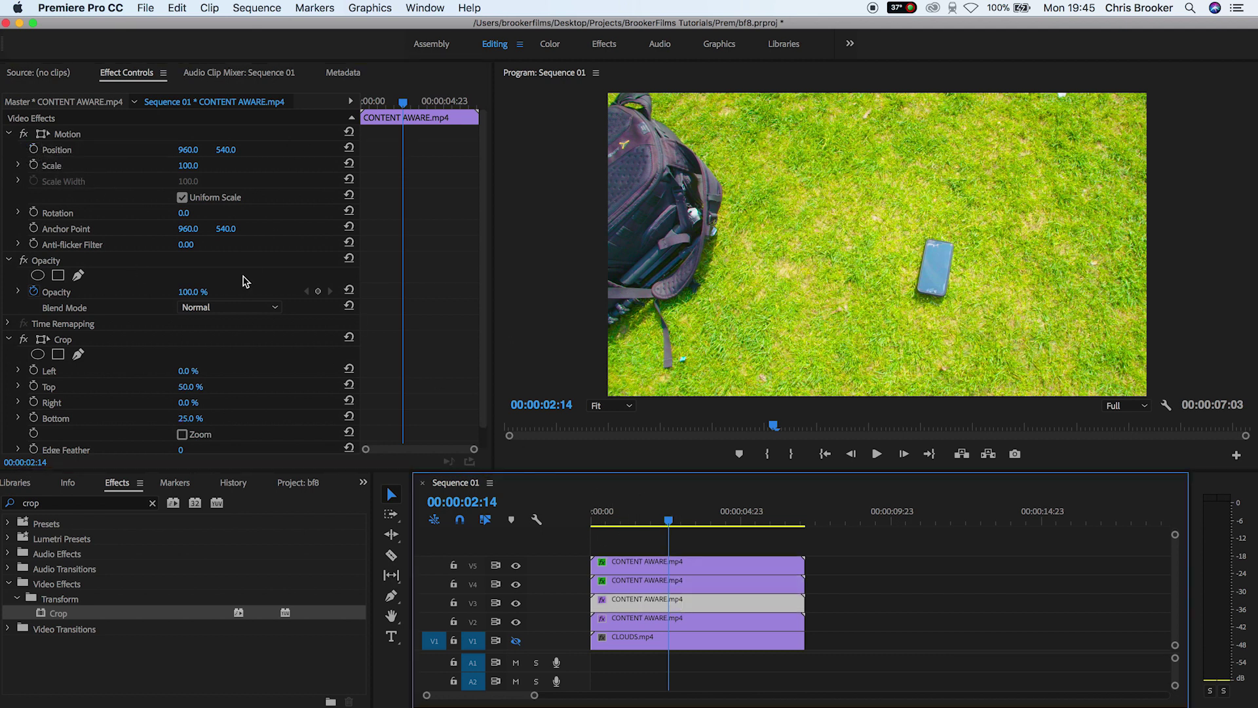
click(665, 622)
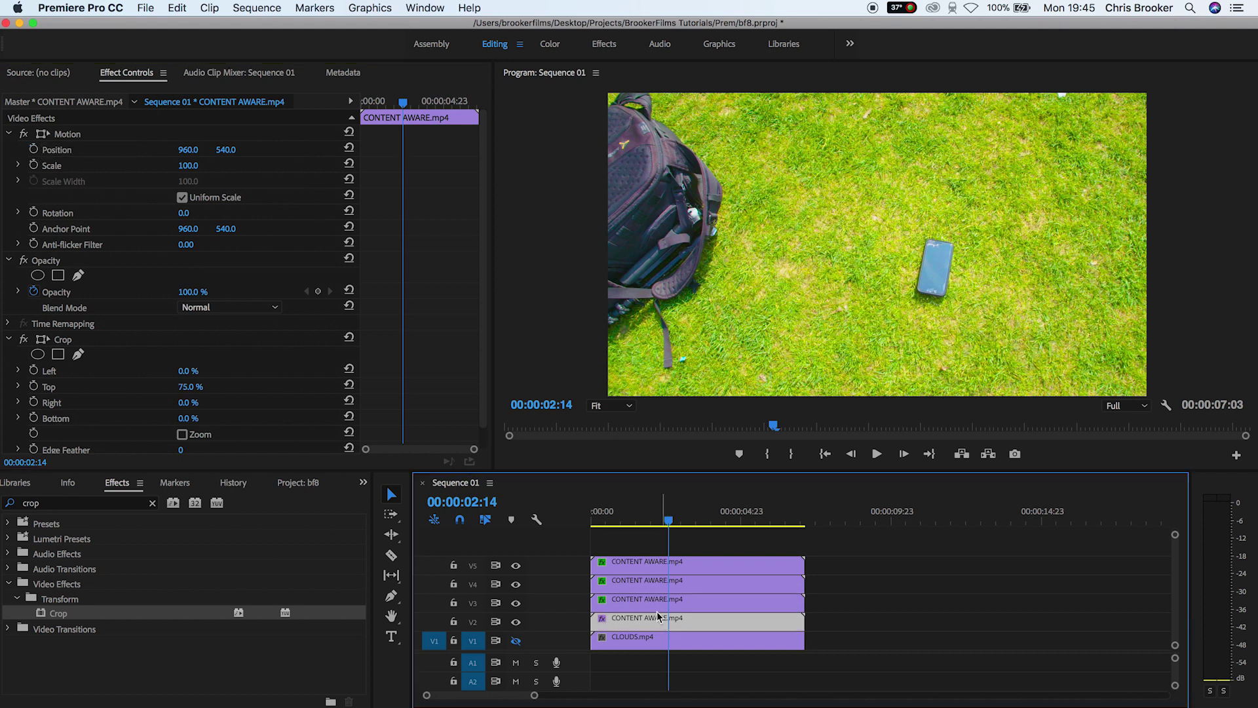
click(34, 150)
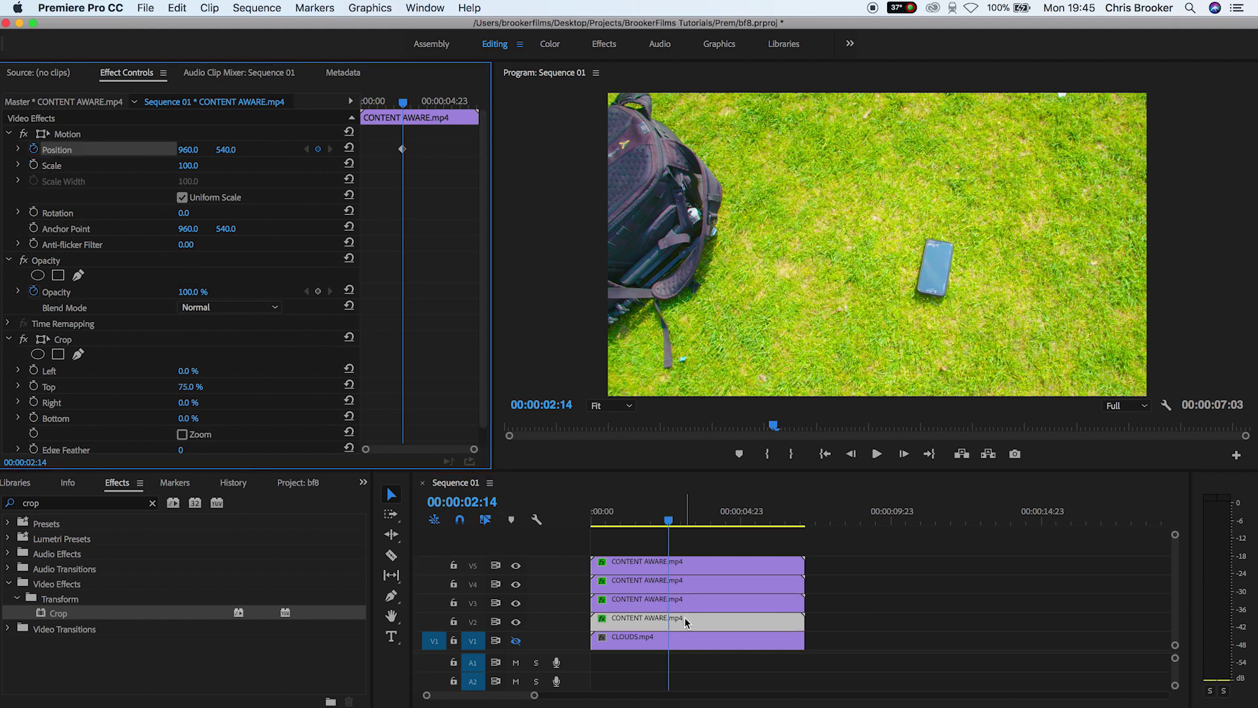
At 00:00:02:21, push the top V5 strip off the right edge to X about 2890.
key(Right)
key(Right)
key(Right)
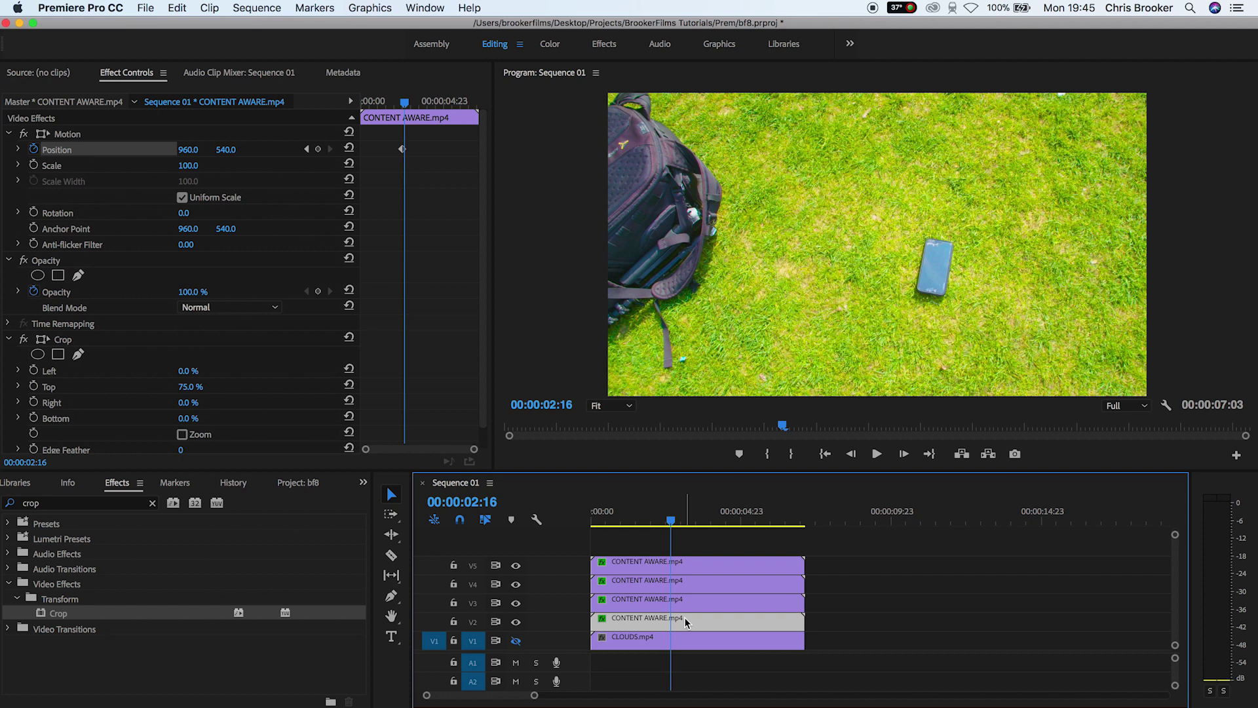
key(Right)
key(Right)
key(Right)
key(Right)
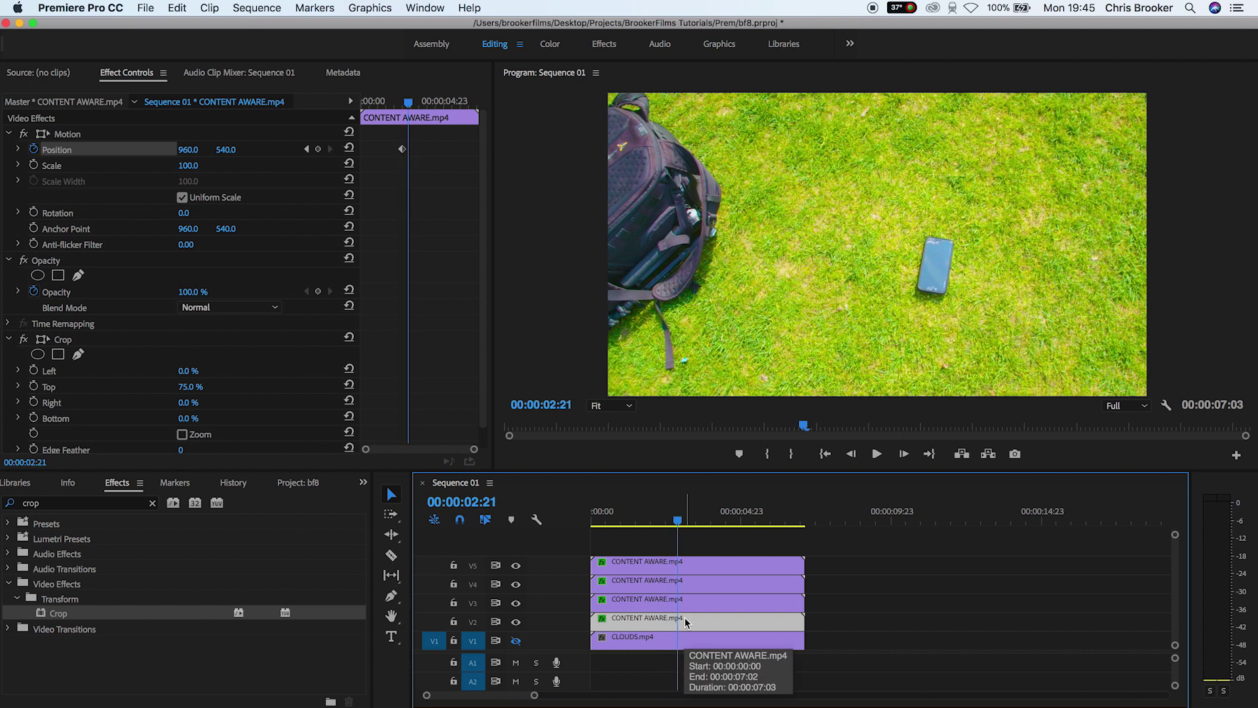
click(682, 561)
click(188, 149)
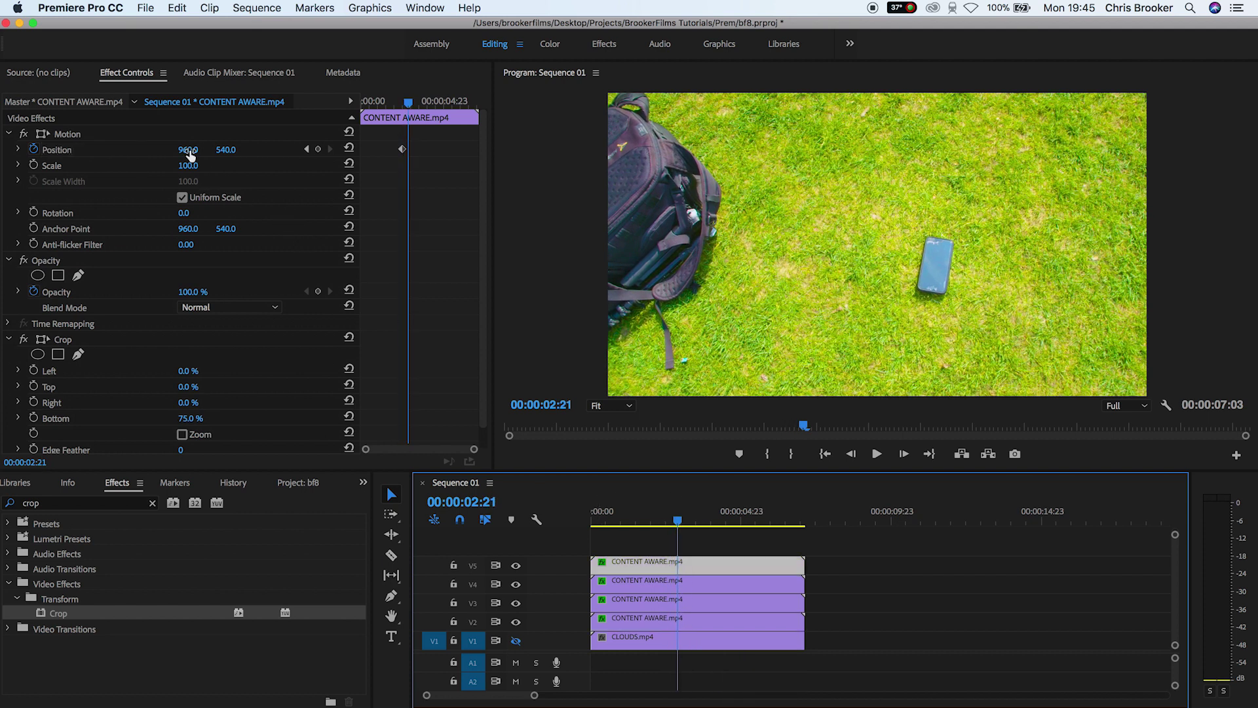
text(1260)
key(Return)
drag(188, 149, 298, 150)
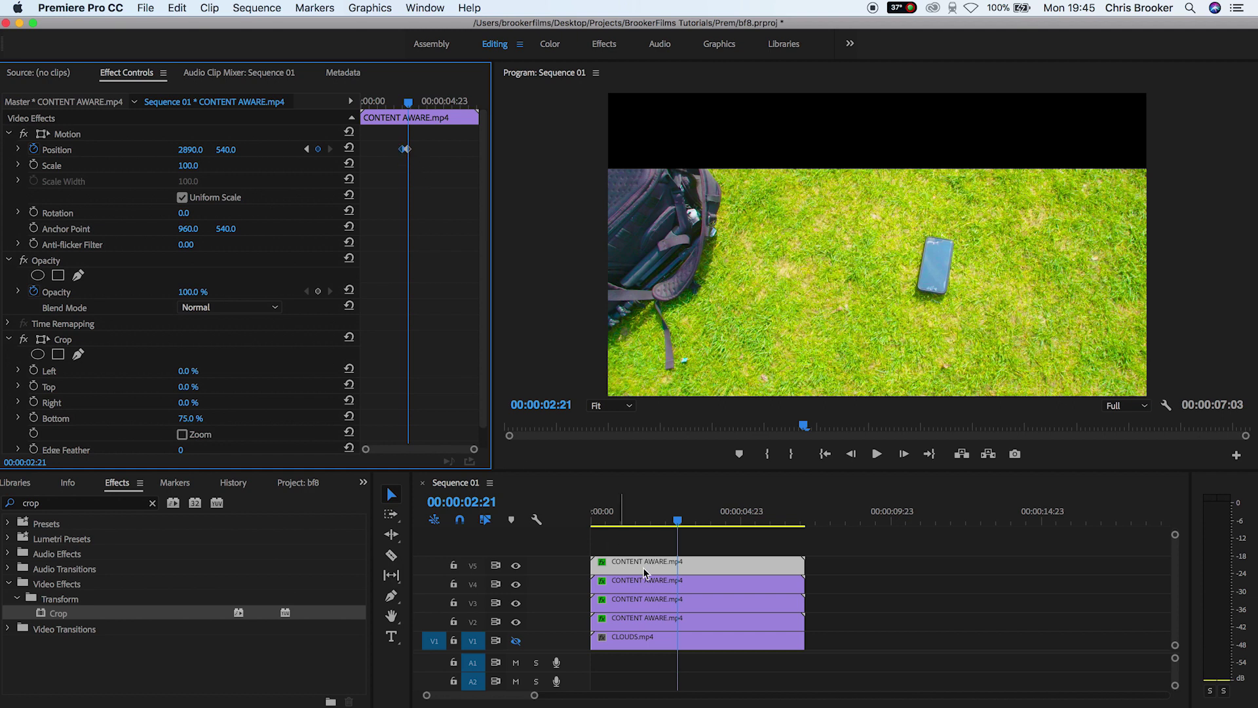
Slide V4 left to -968, V3 right to 2882, and V2 left to -964.
click(689, 585)
drag(194, 153, 60, 154)
click(708, 602)
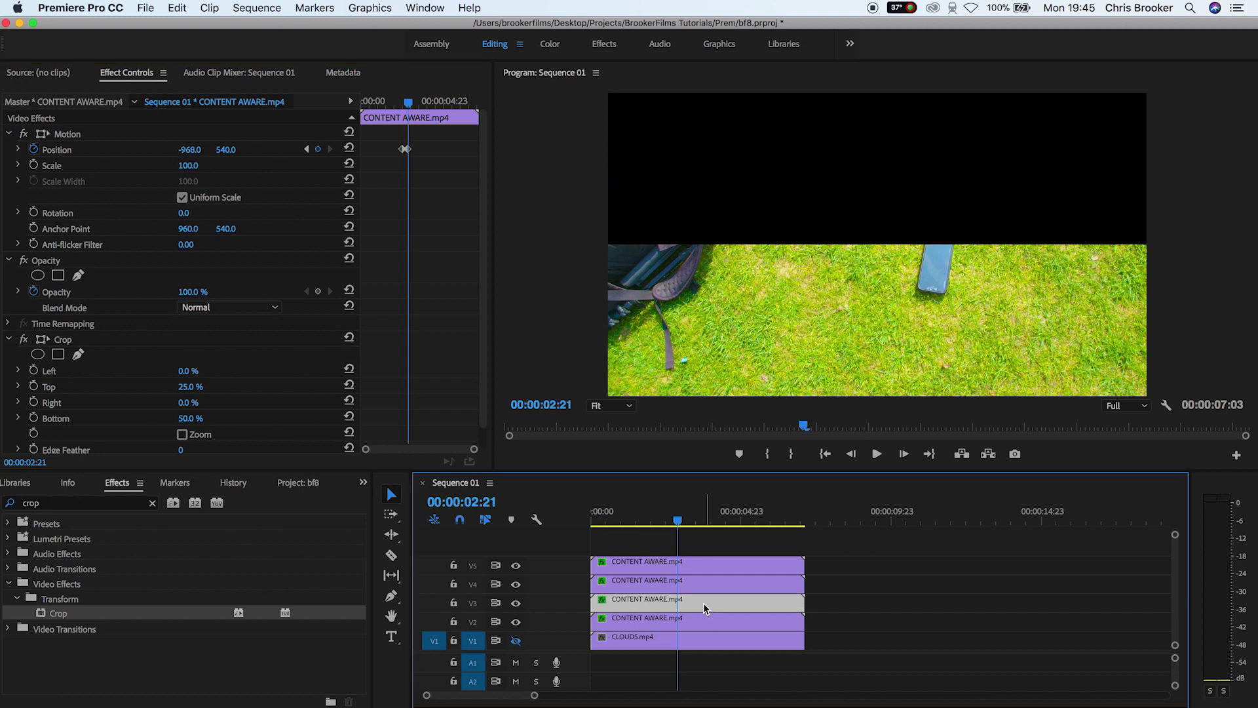
drag(184, 152, 319, 152)
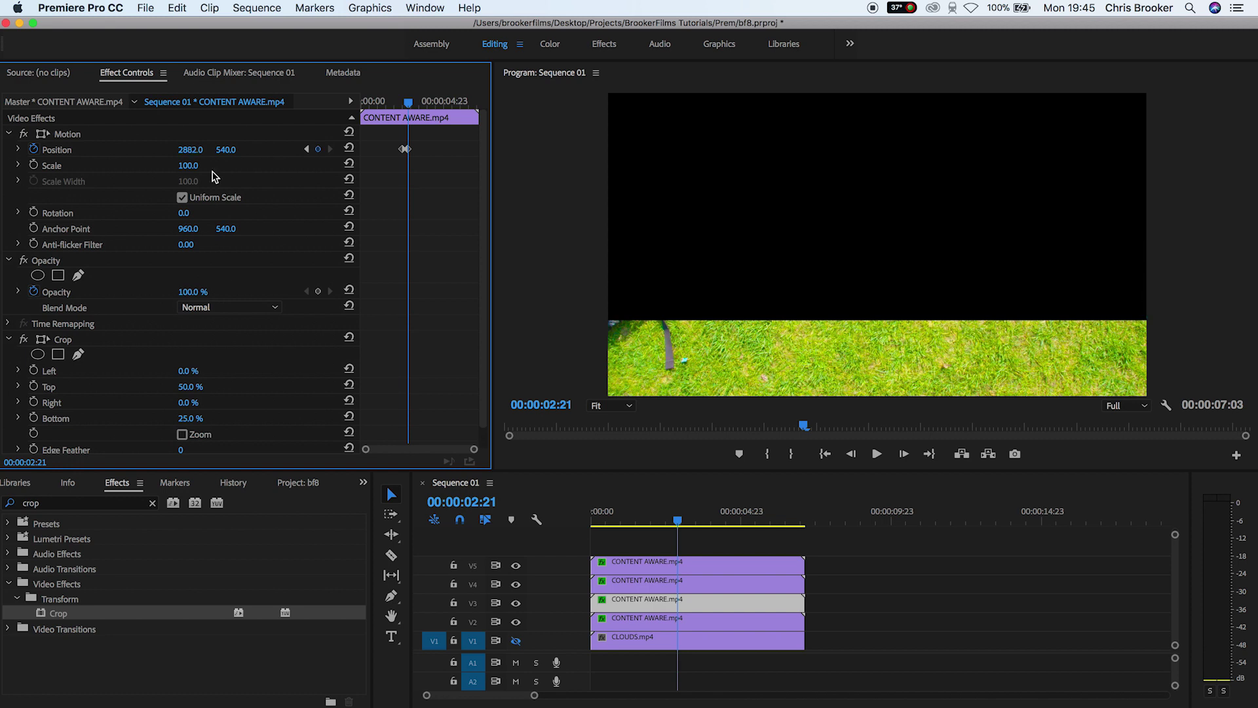
click(680, 622)
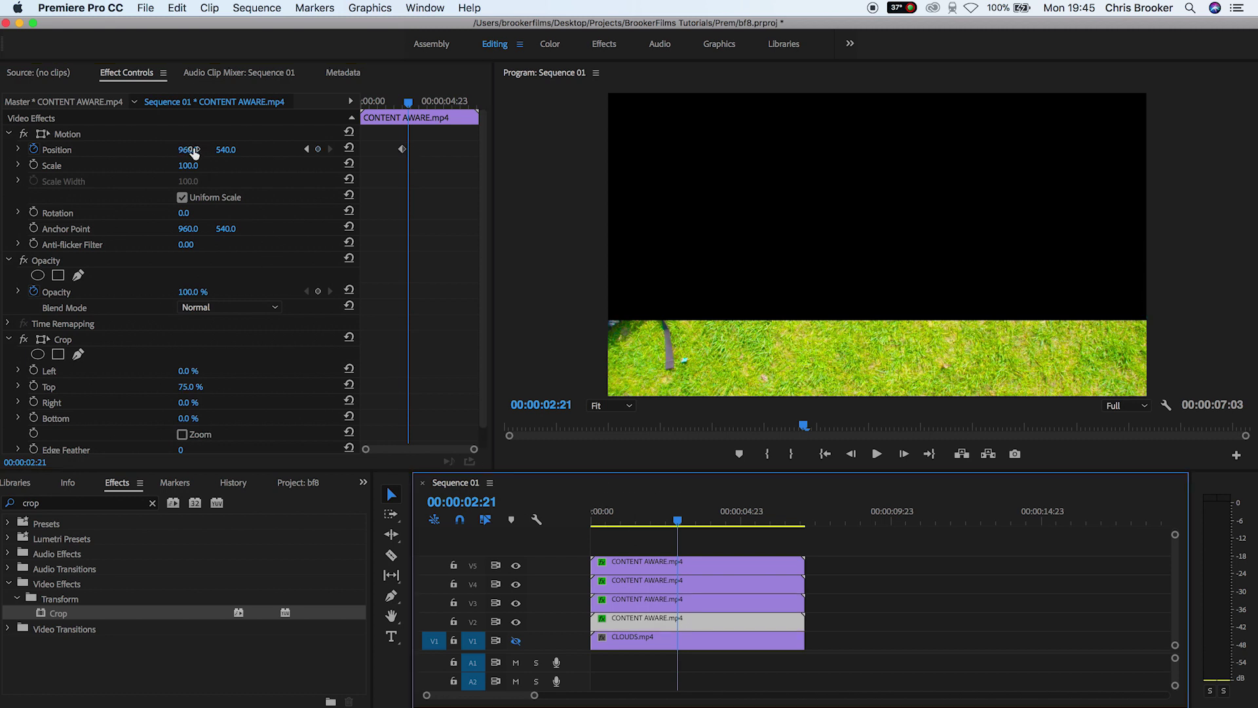
drag(194, 152, 59, 152)
Play back the slide-off animation from just before it starts.
drag(678, 520, 660, 521)
key(space)
key(space)
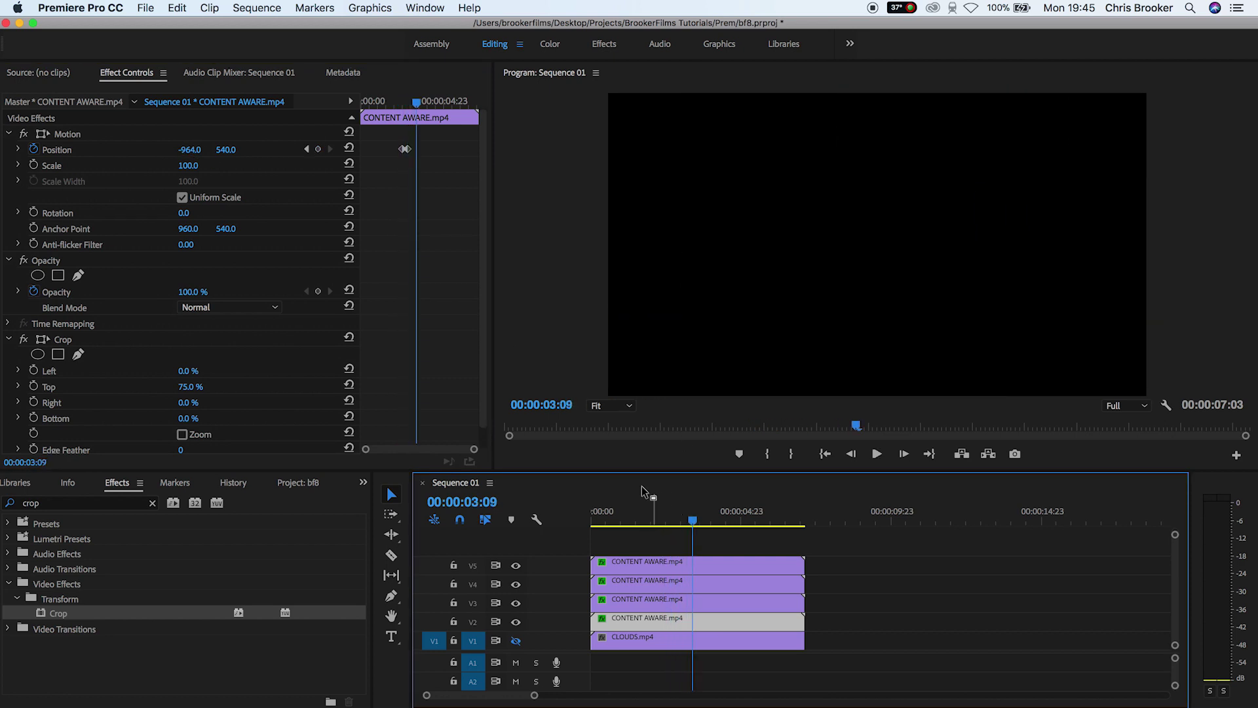
click(434, 156)
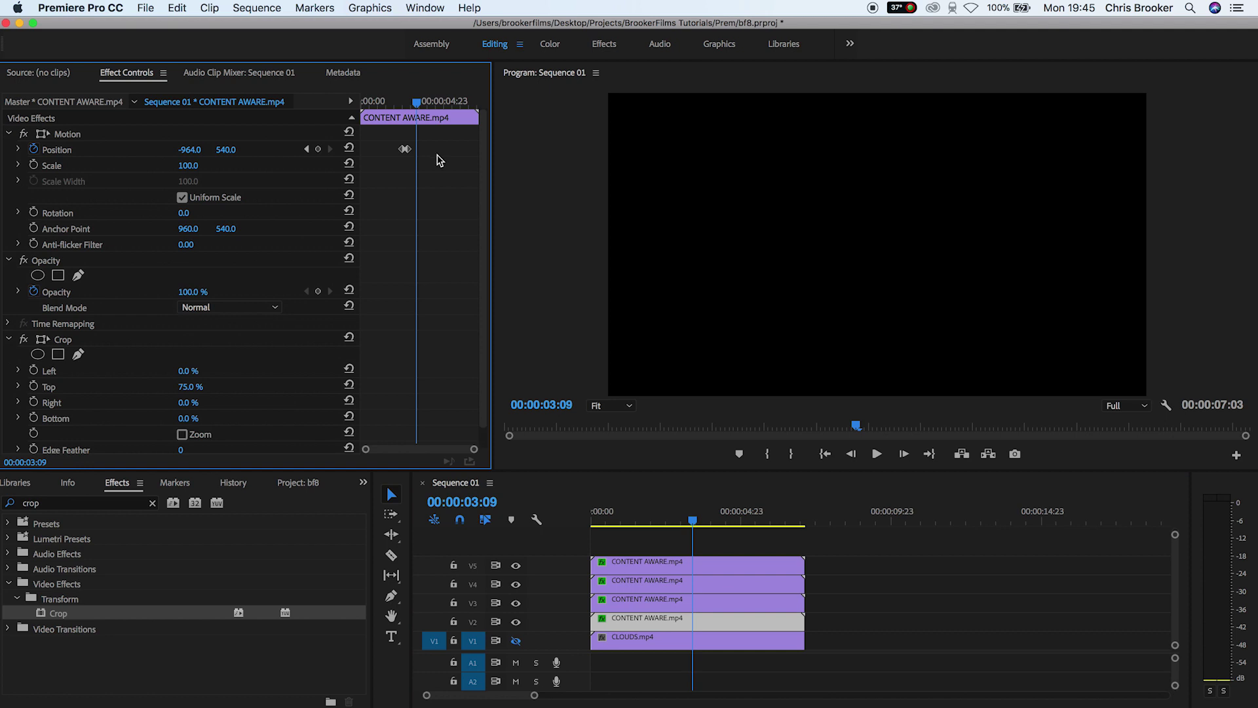
Move each strip's end Position keyframe to 00:00:03:09, bottom strip through top strip.
key(equal)
key(equal)
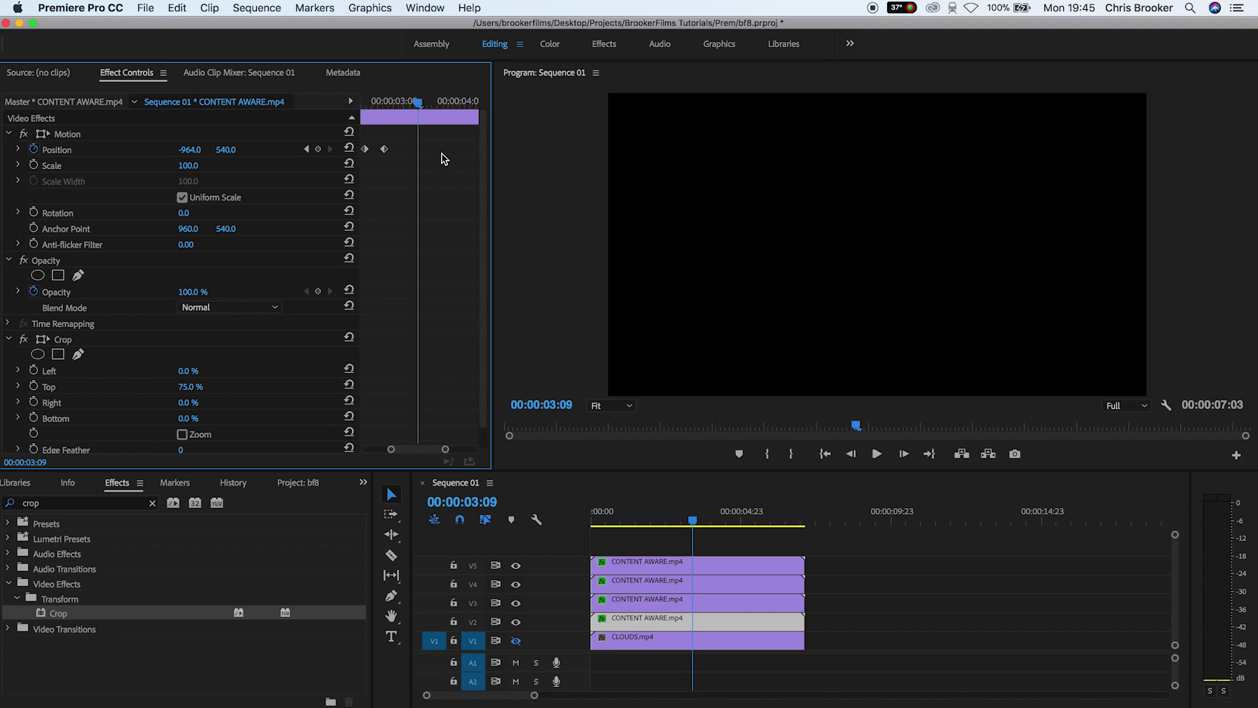
drag(384, 148, 418, 150)
click(679, 607)
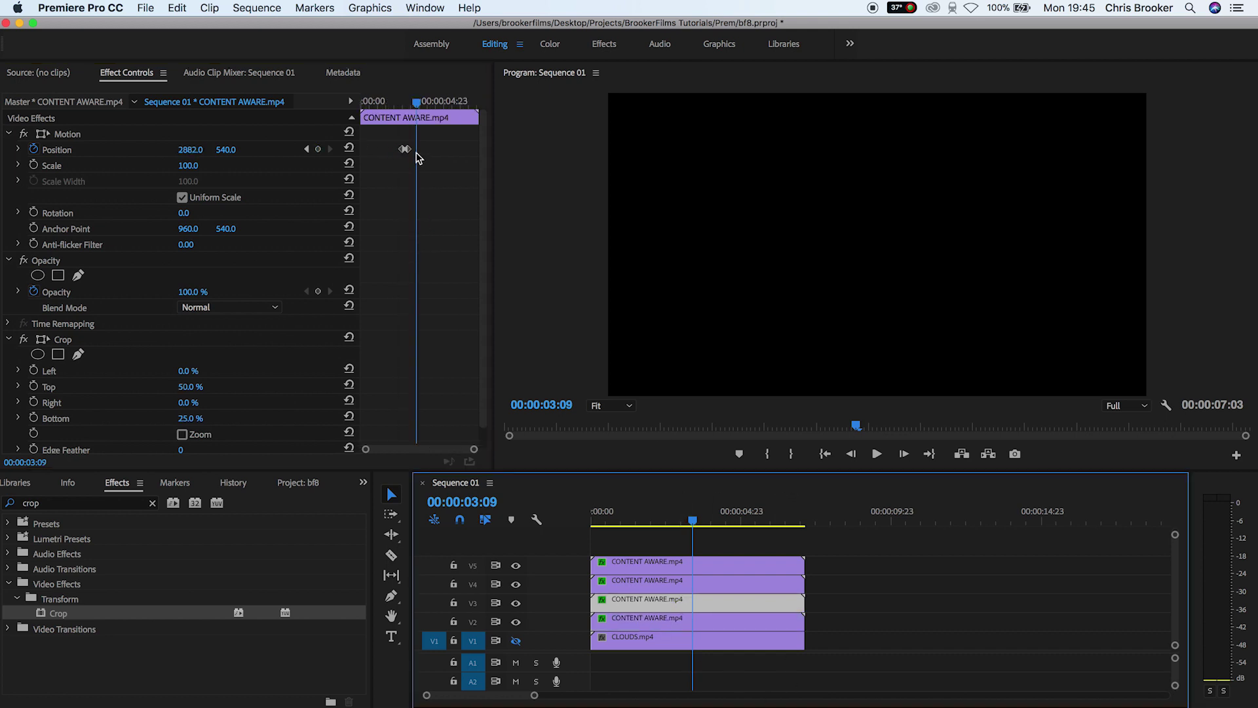
click(411, 151)
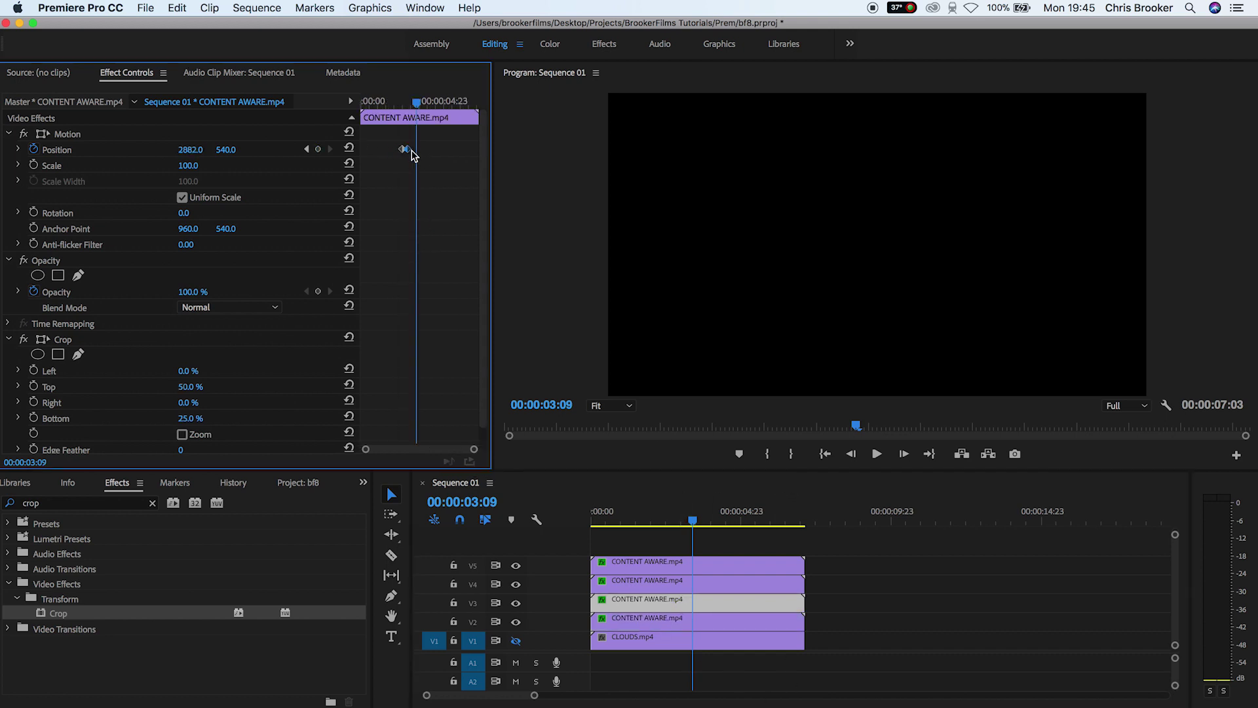
click(706, 586)
click(412, 153)
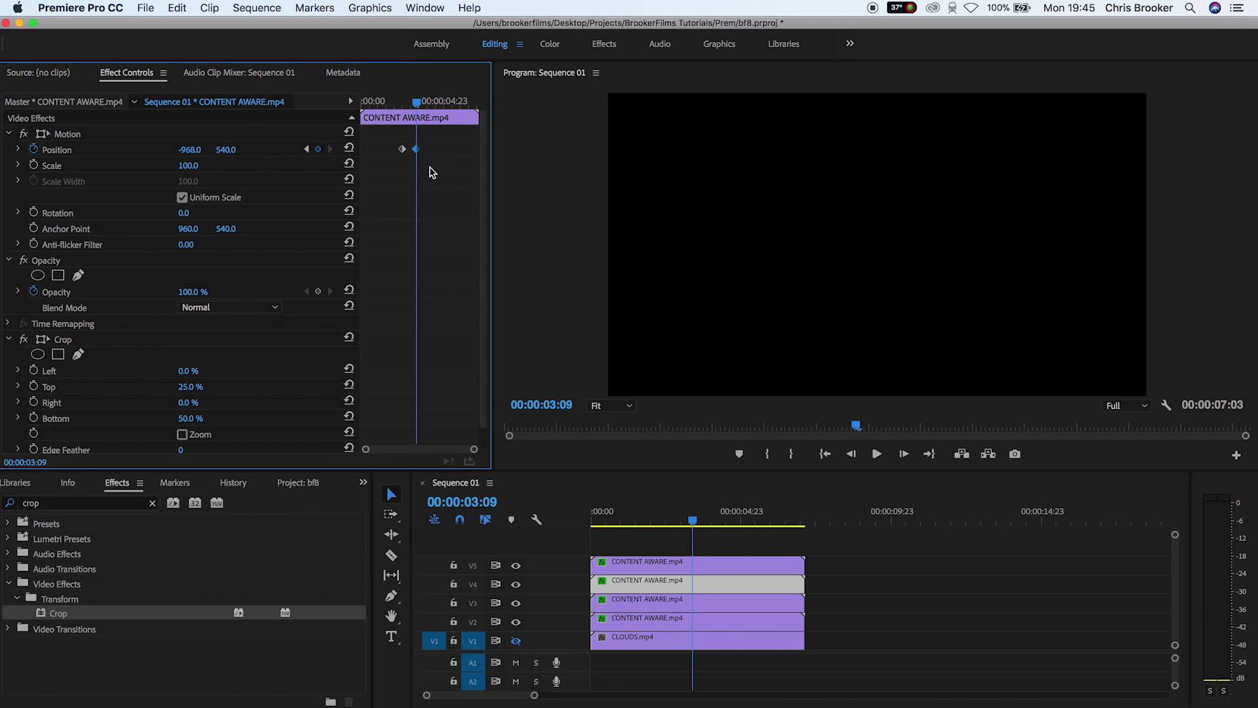
click(665, 560)
click(407, 152)
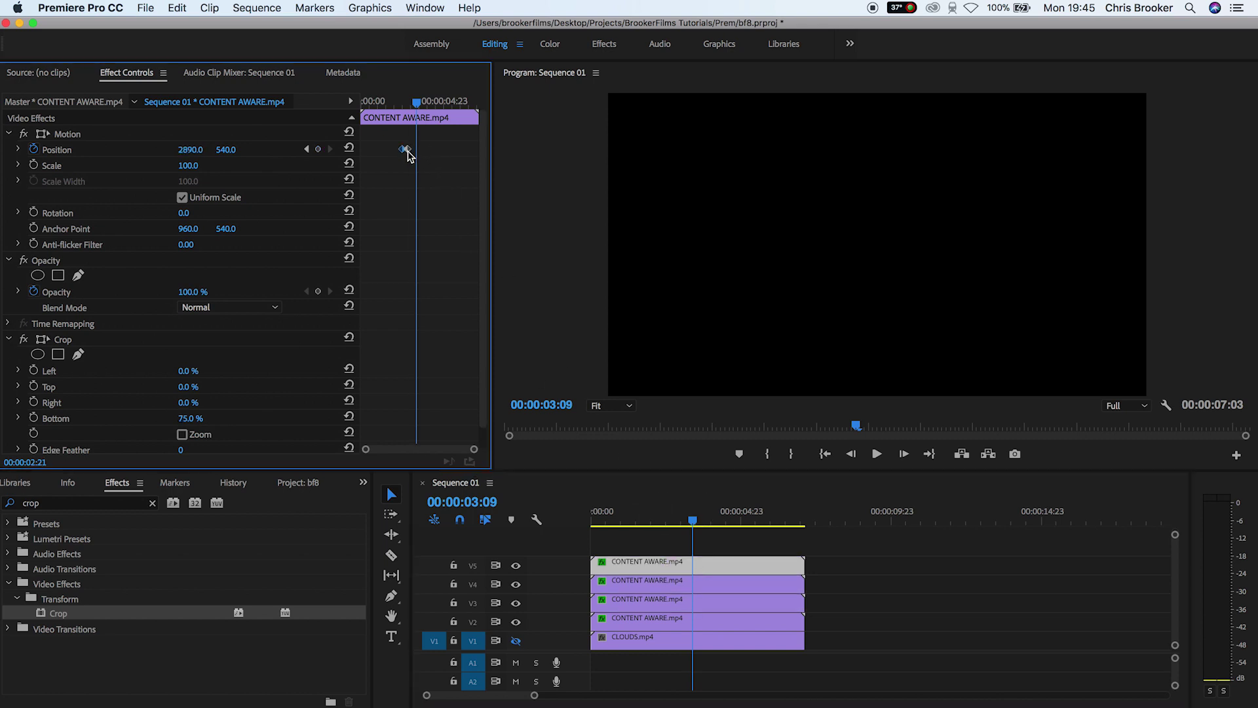
drag(678, 524, 651, 521)
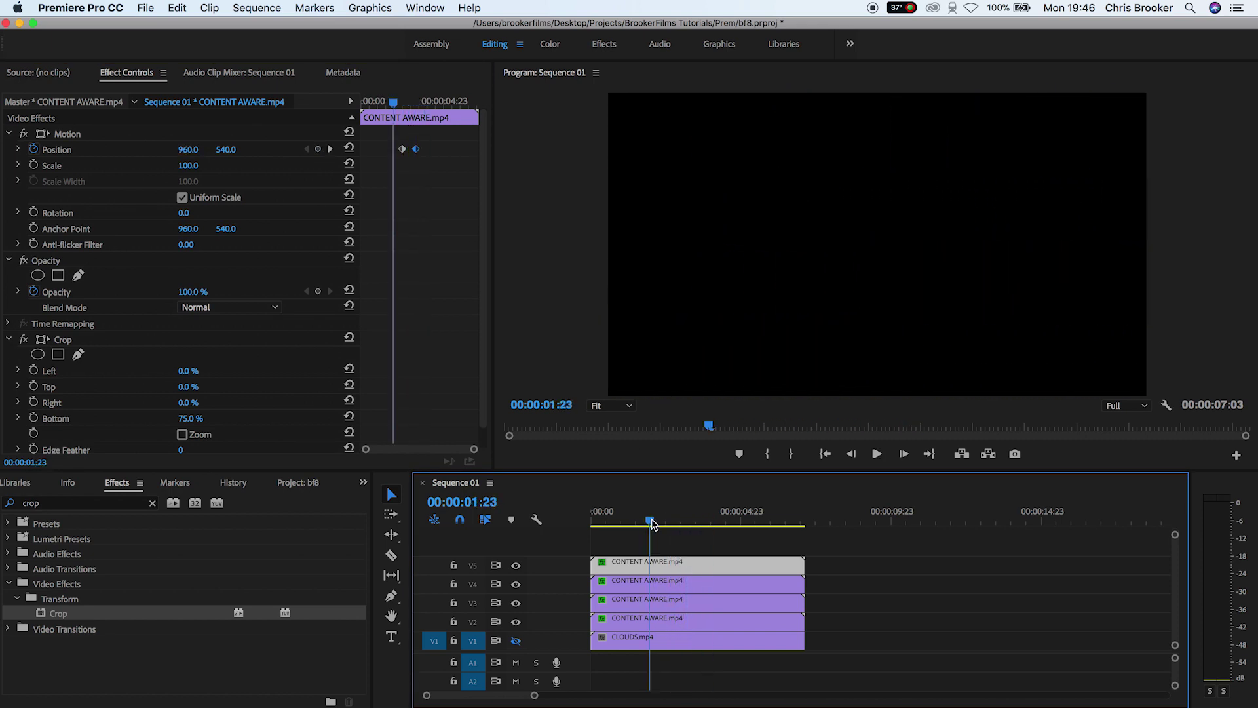
key(space)
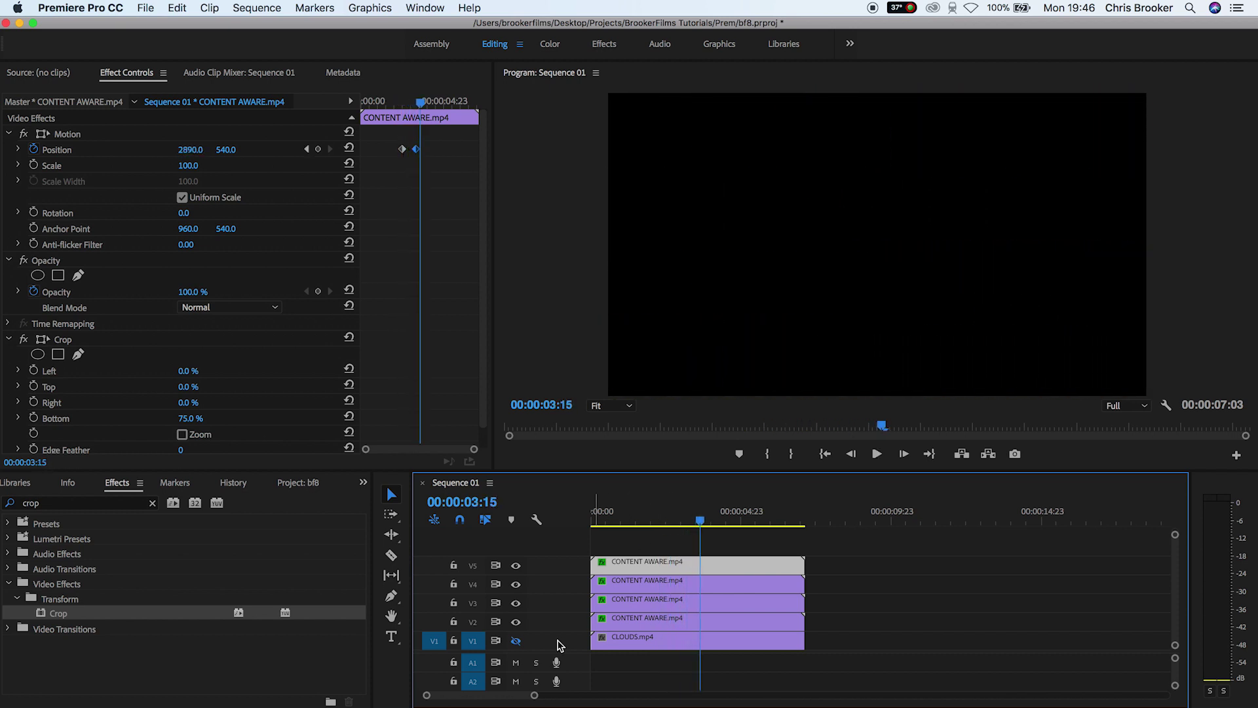
click(698, 516)
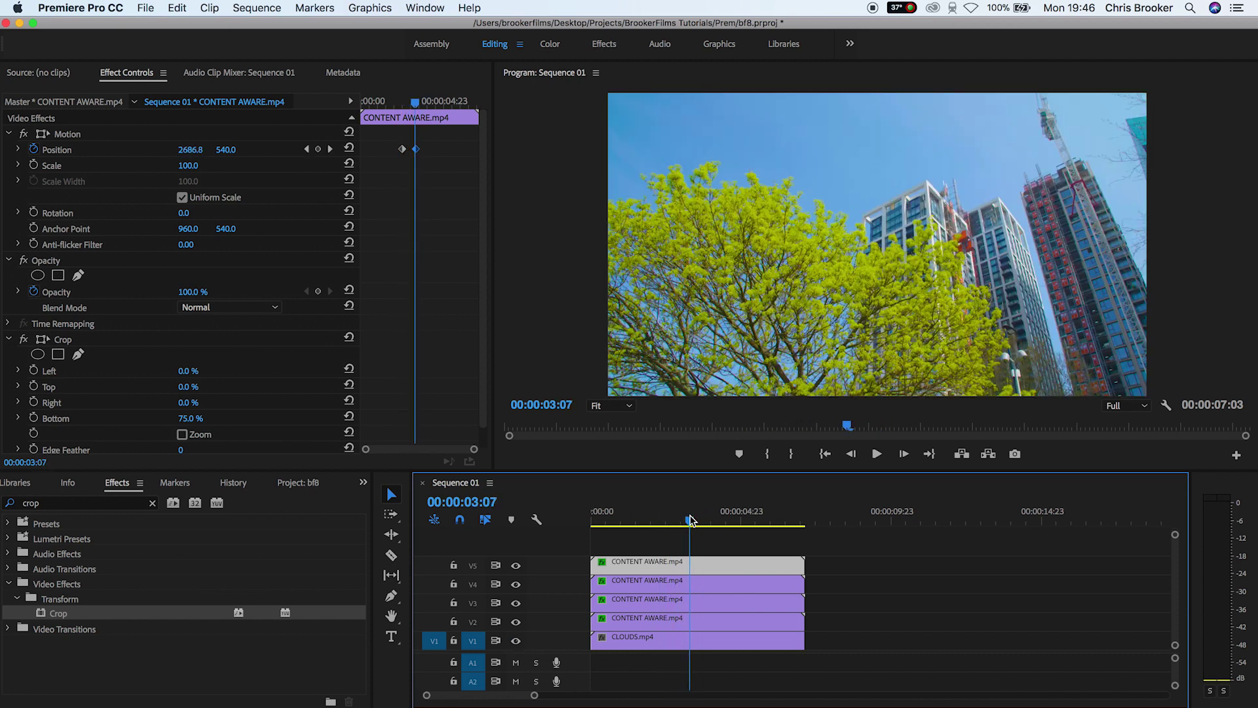
drag(691, 519, 652, 527)
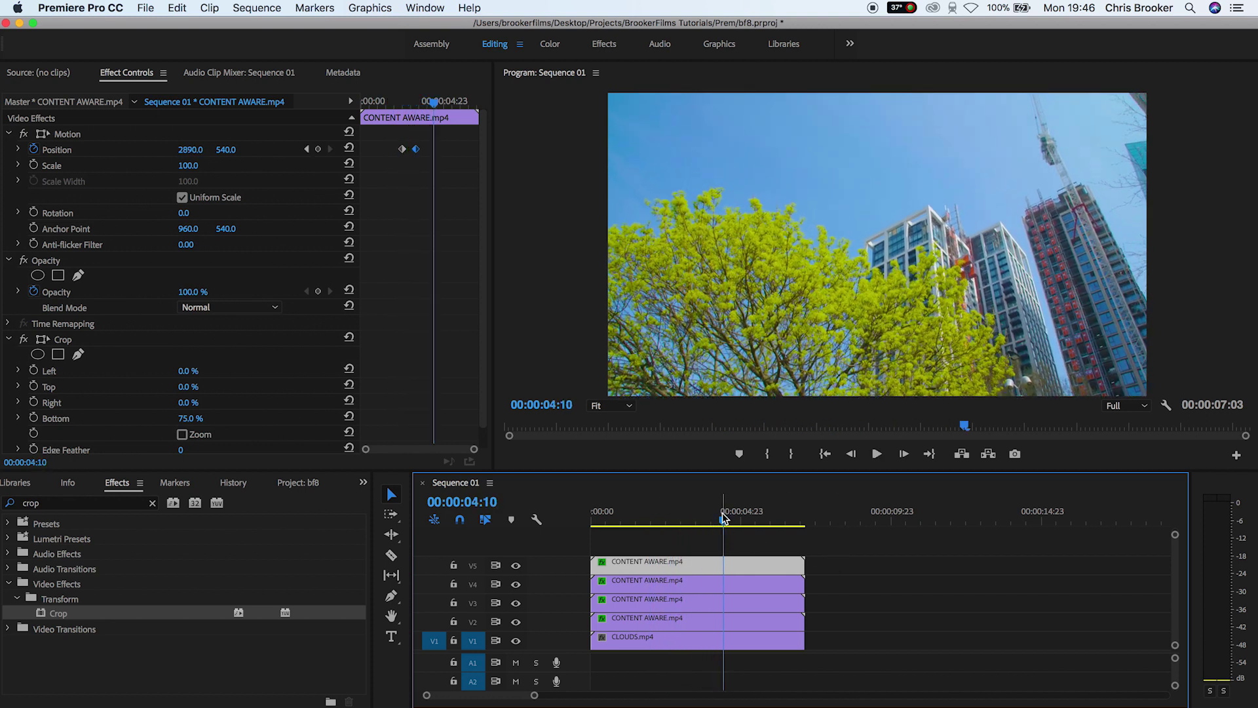
drag(721, 524, 621, 542)
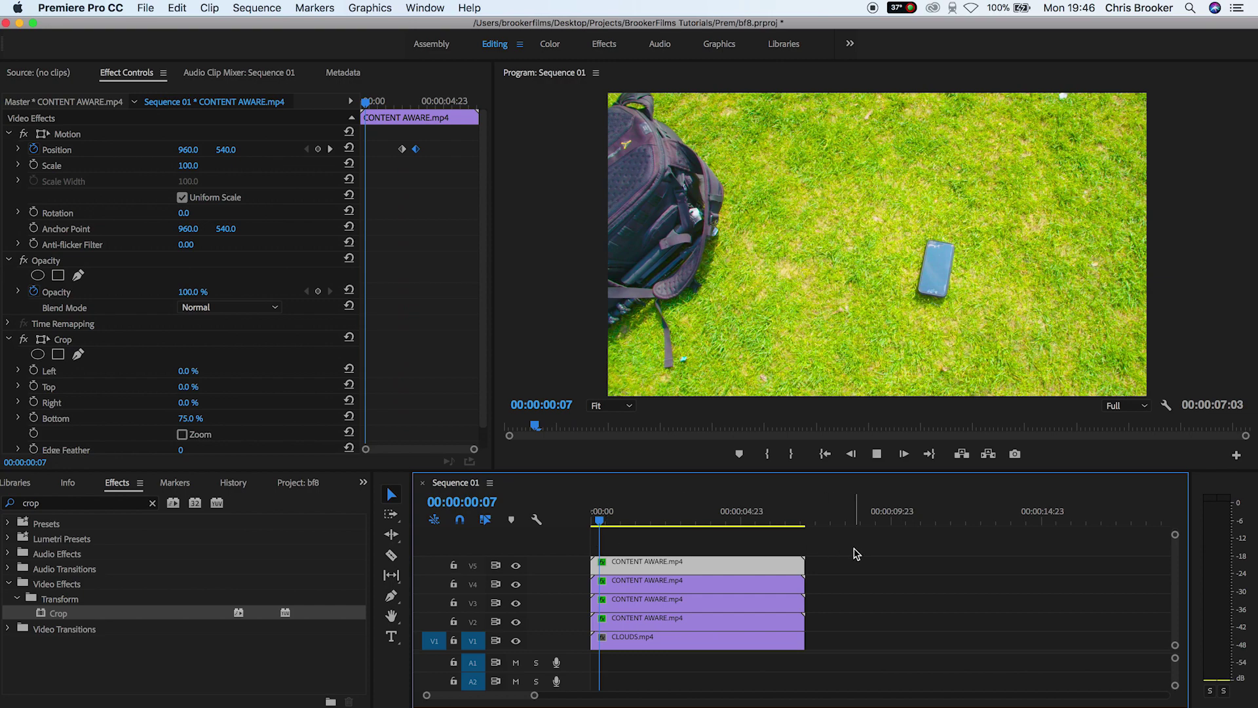